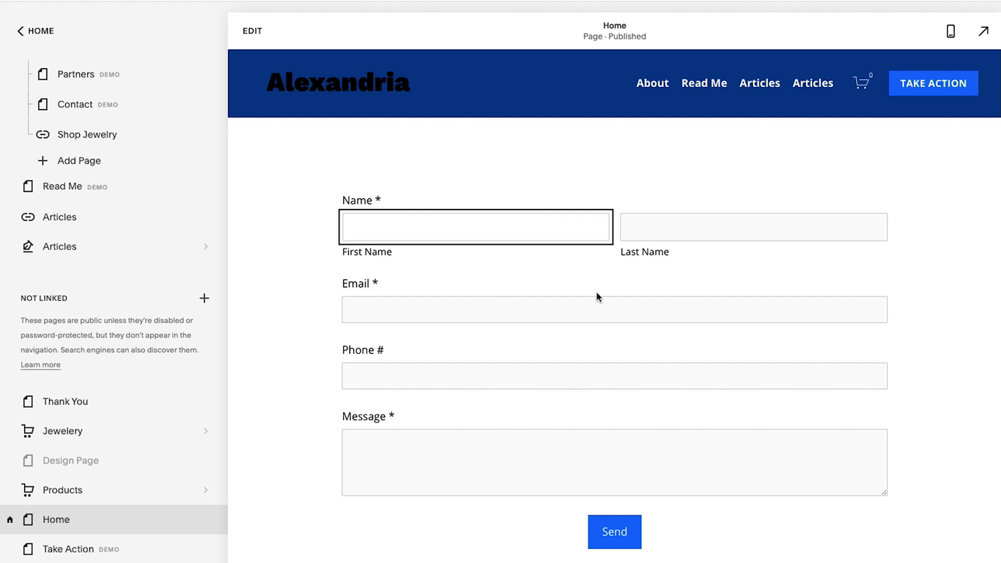
# - Finish the test message text and send the contact form, checking for the Thank you! confirmation
pyautogui.write('Hello! You are amazing!')
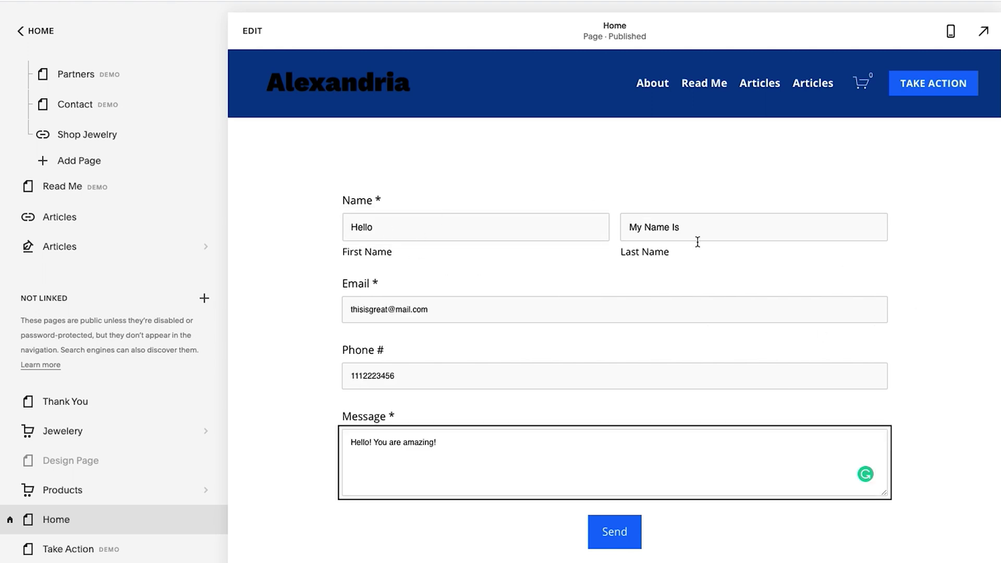
pyautogui.click(453, 527)
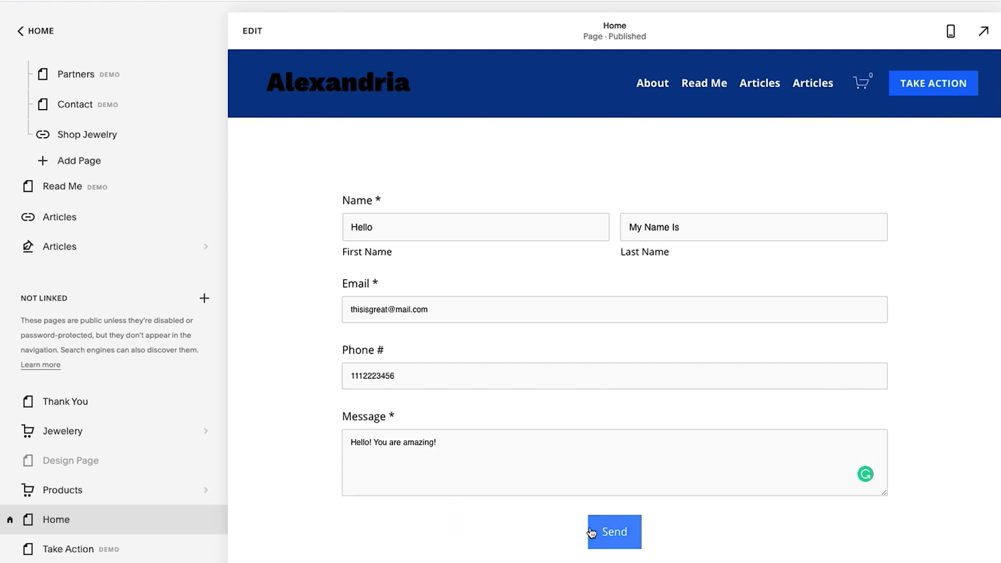
pyautogui.click(609, 531)
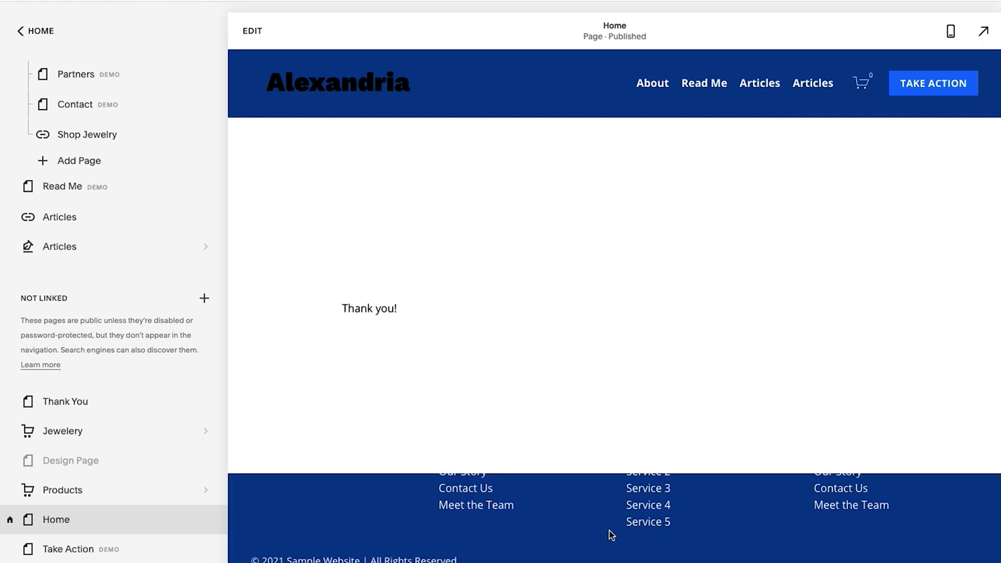
pyautogui.scroll(3, 607, 325)
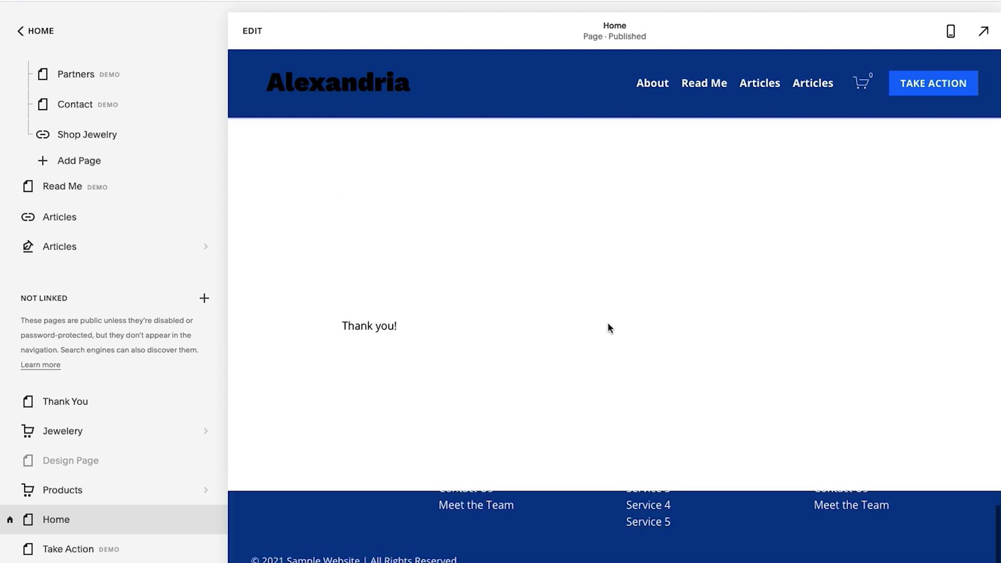
pyautogui.scroll(-3, 608, 324)
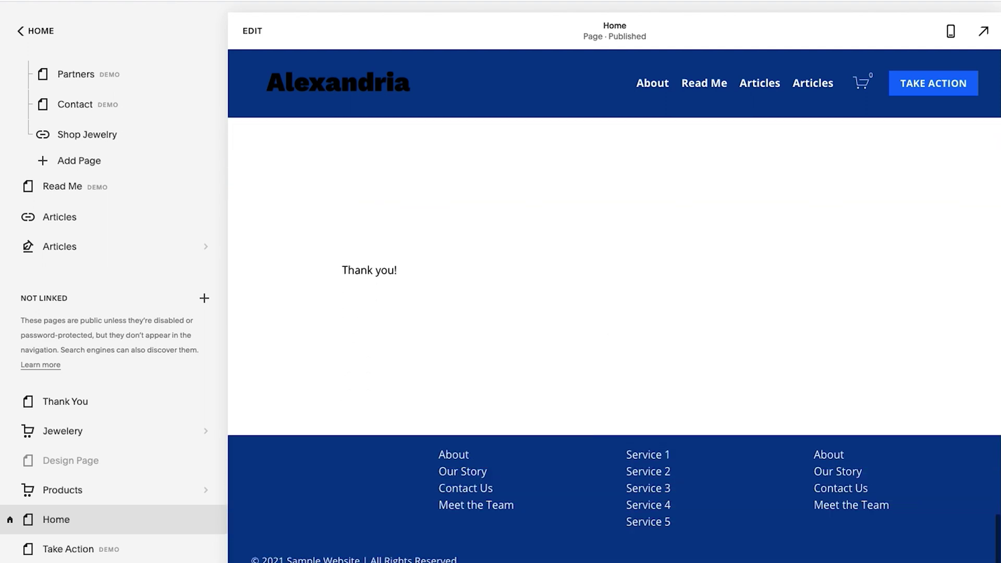
pyautogui.scroll(4, 463, 482)
pyautogui.scroll(-1, 465, 479)
pyautogui.scroll(-2, 465, 481)
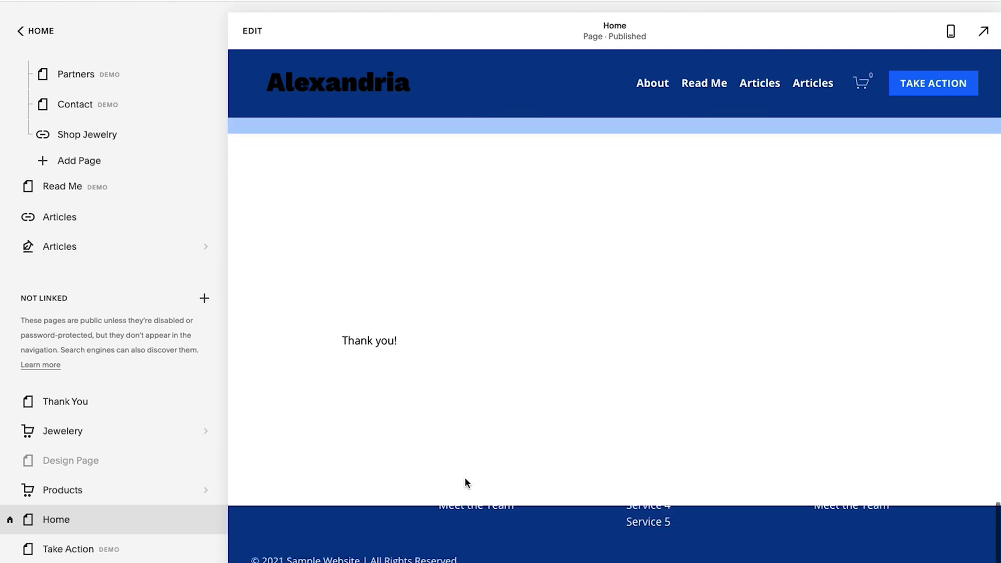
pyautogui.scroll(1, 393, 297)
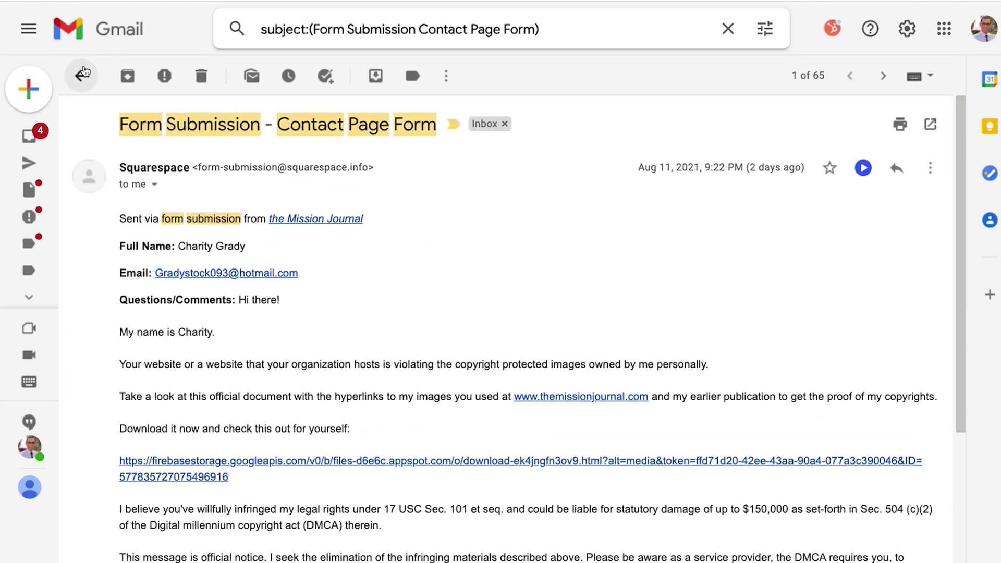
# - Return from the open email to the Form Submission - Contact Page Form search results
pyautogui.click(80, 76)
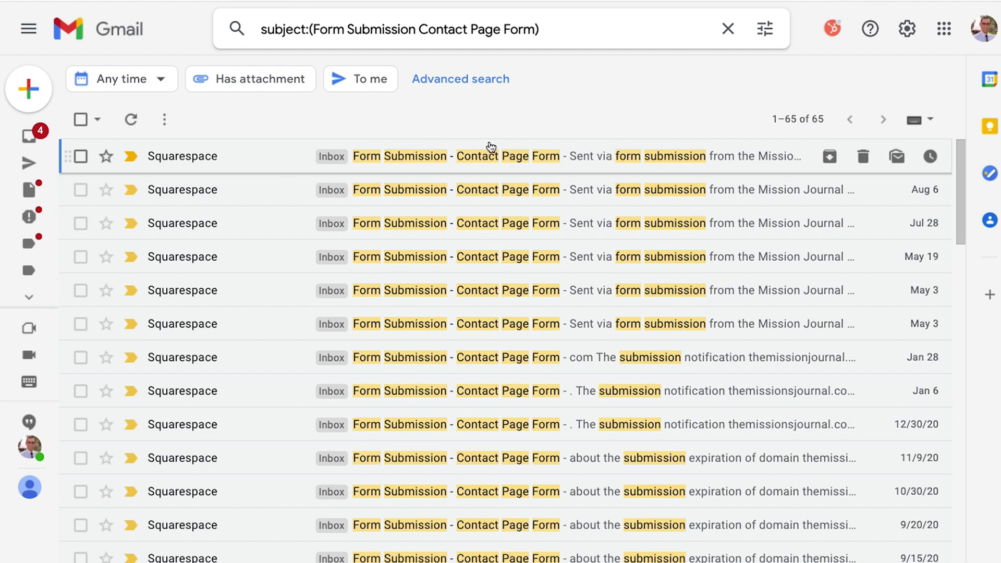
# - Open the most recent form-submission email and look over its contents
pyautogui.click(502, 155)
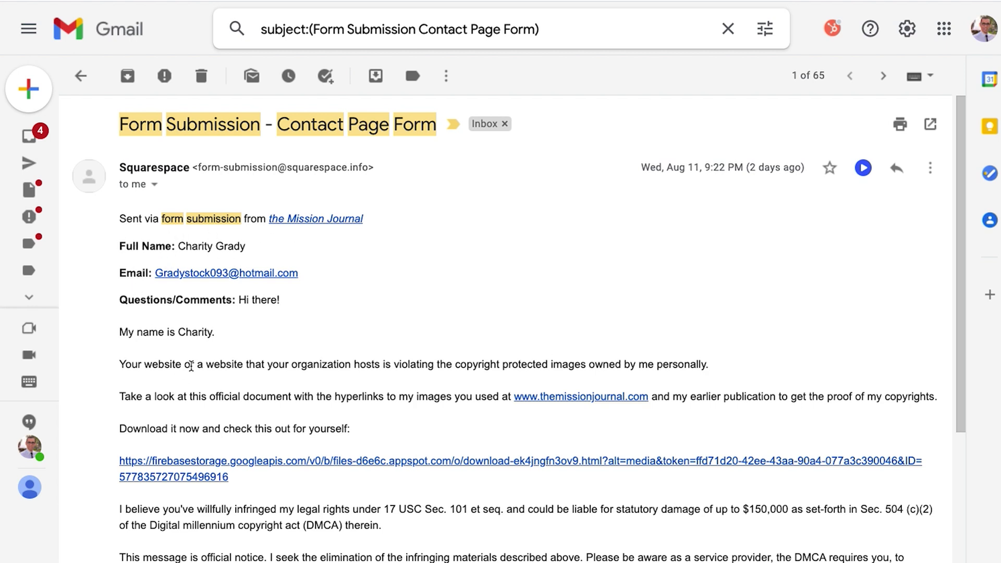
pyautogui.scroll(-5, 445, 365)
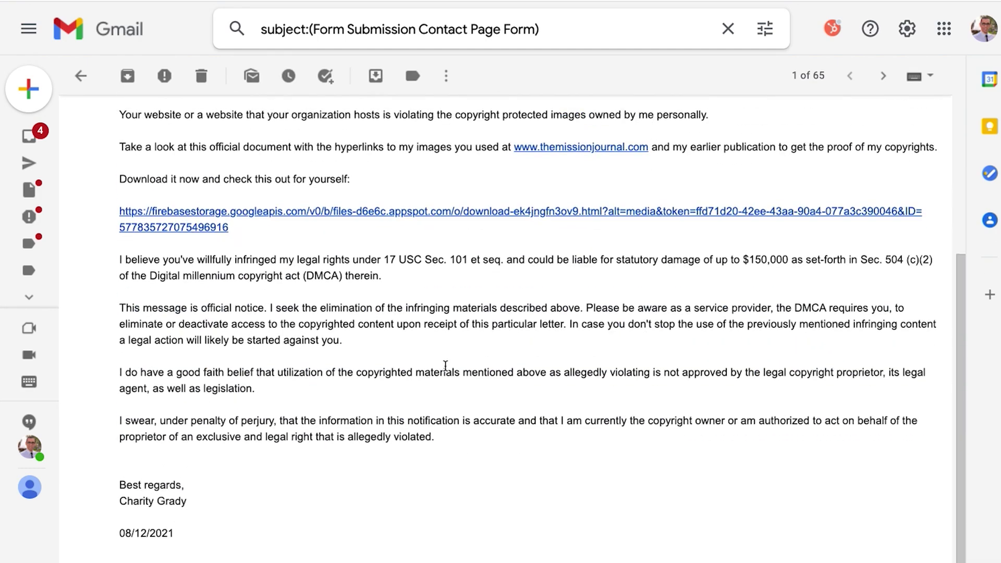
pyautogui.scroll(5, 445, 366)
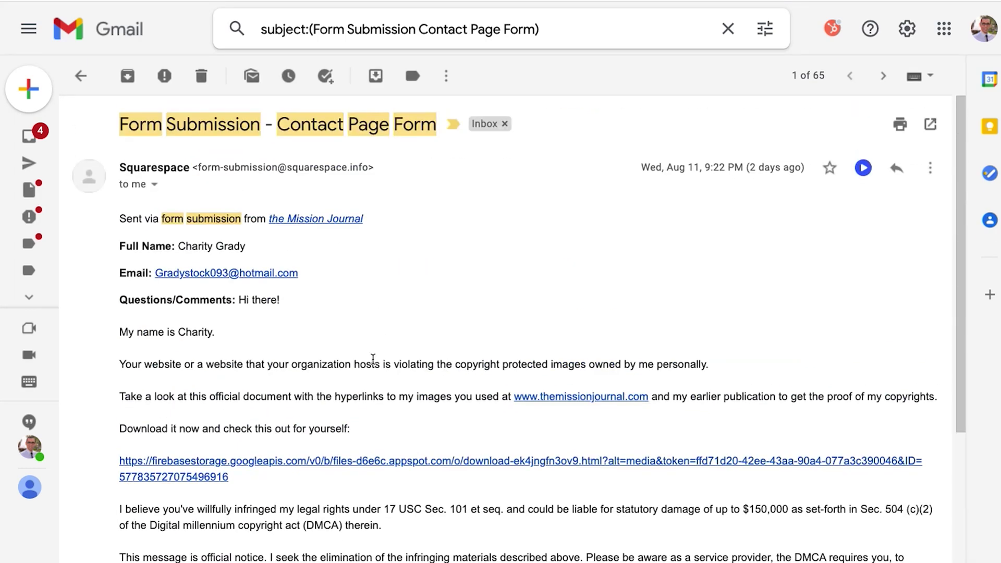
pyautogui.scroll(-3, 267, 366)
pyautogui.scroll(3, 276, 313)
pyautogui.scroll(-5, 317, 306)
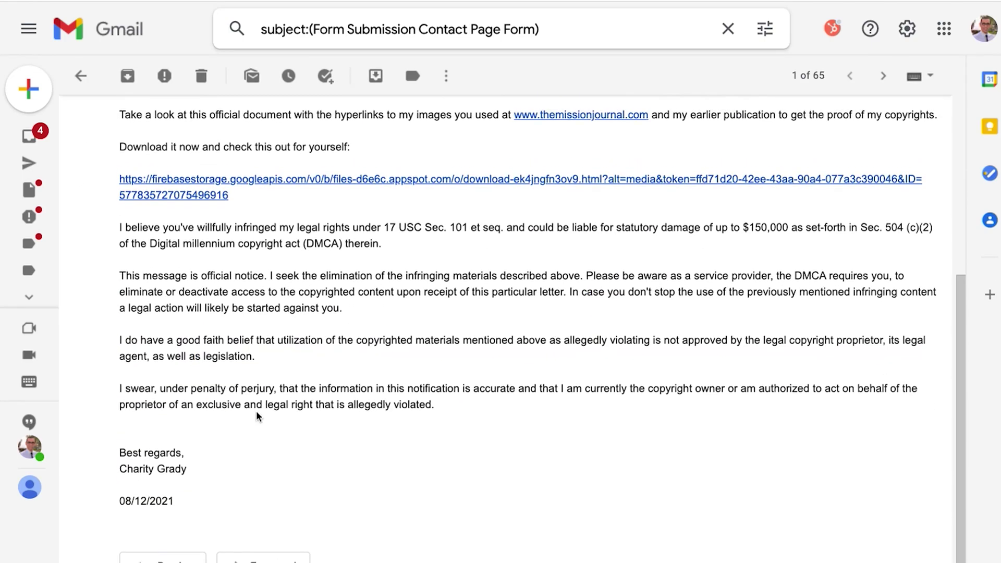
pyautogui.scroll(8, 269, 416)
pyautogui.scroll(-8, 268, 417)
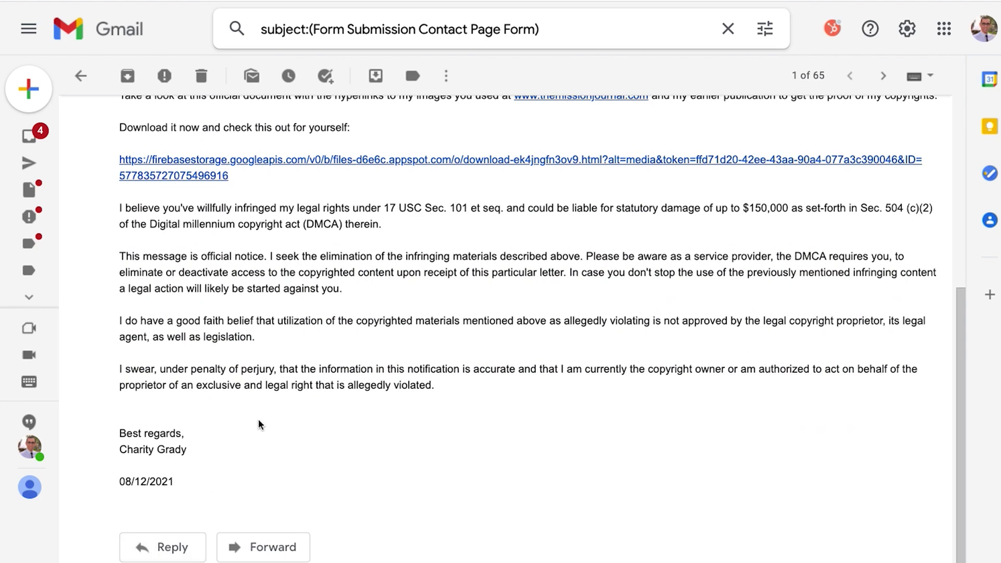
pyautogui.scroll(6, 259, 420)
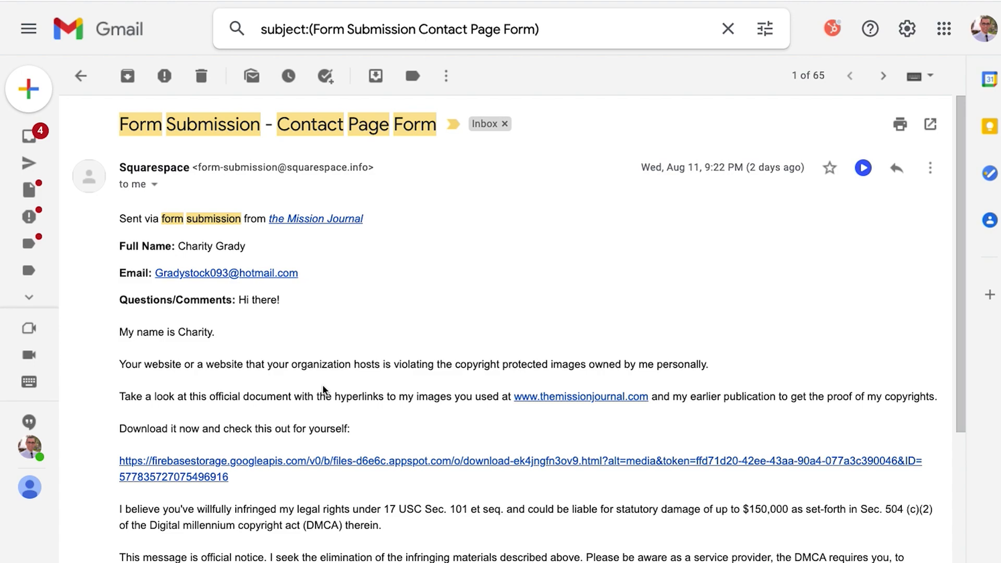
# - Select the body text of the form submission for copying
pyautogui.scroll(-6, 353, 370)
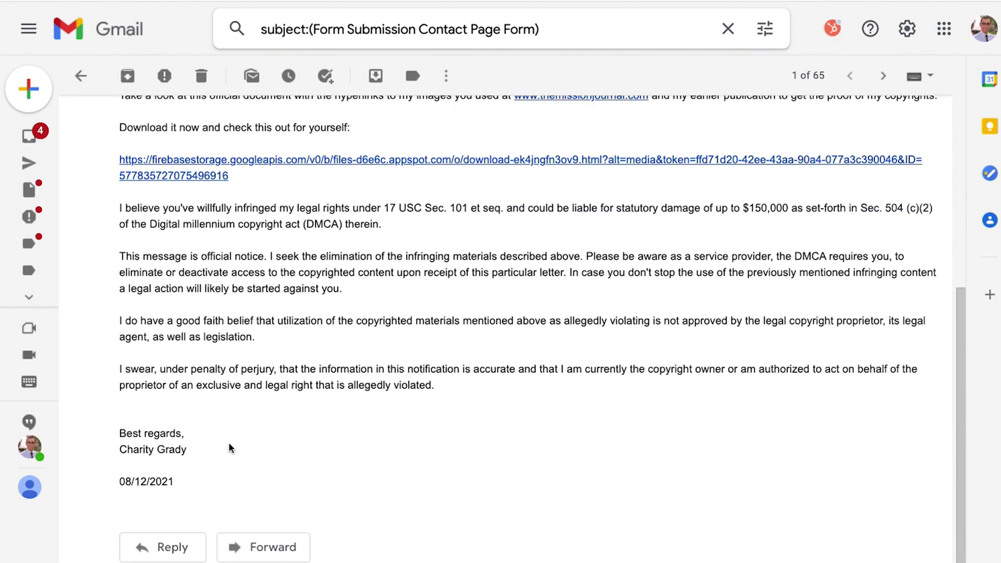
pyautogui.moveTo(176, 480); pyautogui.dragTo(120, 217)
pyautogui.scroll(6, 175, 208)
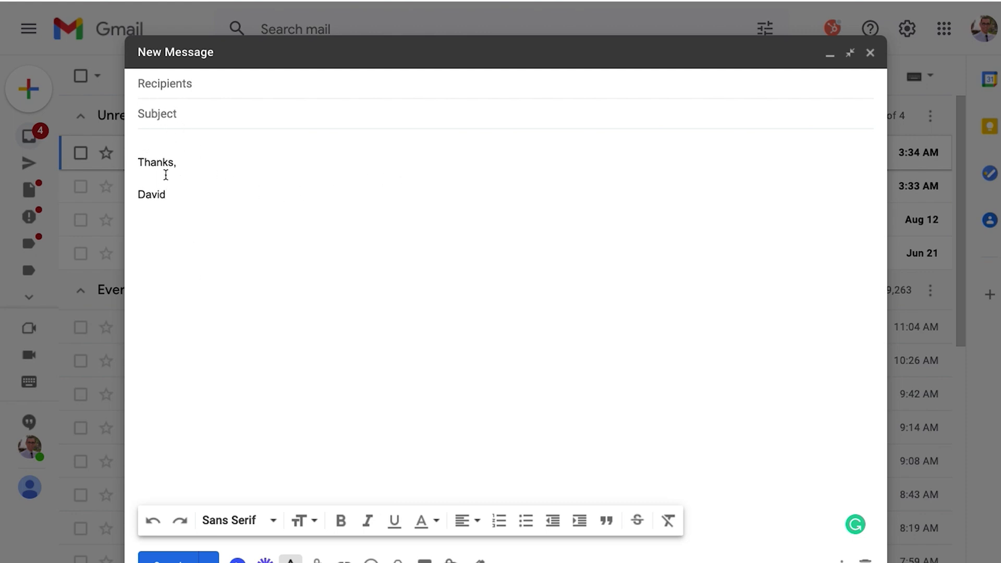
# - Add an 'Original Message:' line below the signature and paste the copied submission under it
pyautogui.click(170, 189)
pyautogui.press('Return')
pyautogui.press('Return')
pyautogui.press('Return')
pyautogui.write('Or')
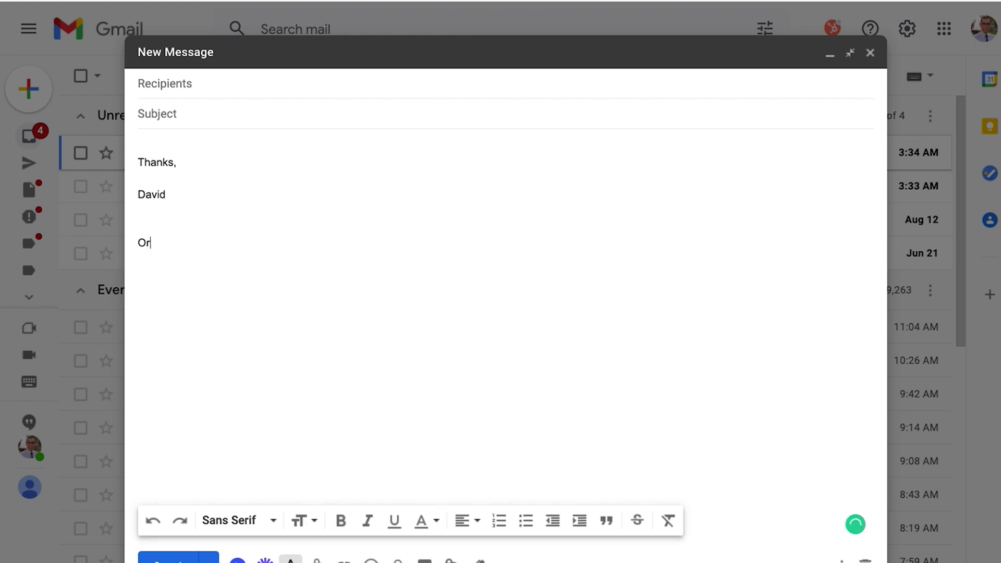
pyautogui.write('iginal Message:')
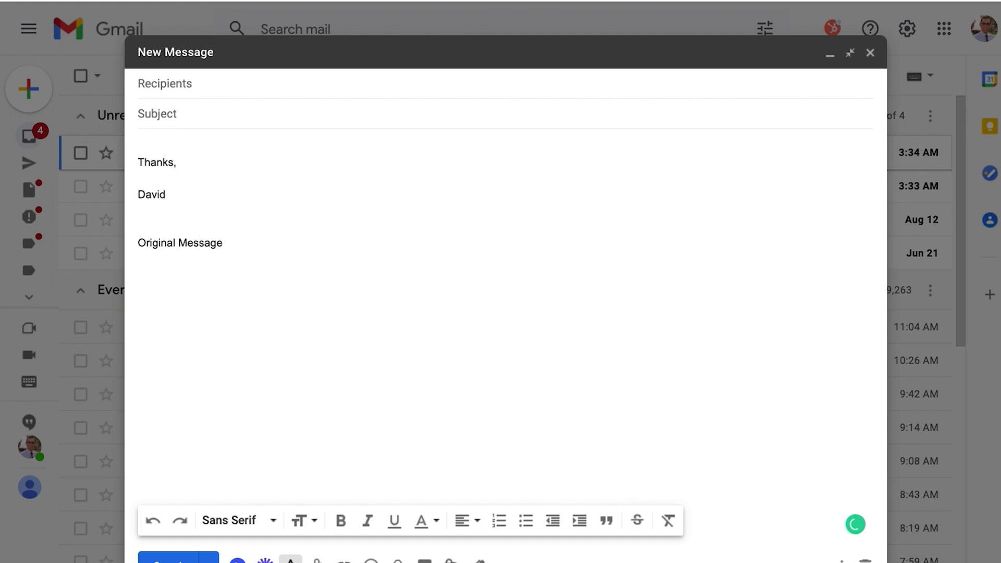
pyautogui.hotkey('ctrl', 'v')
pyautogui.scroll(10, 211, 235)
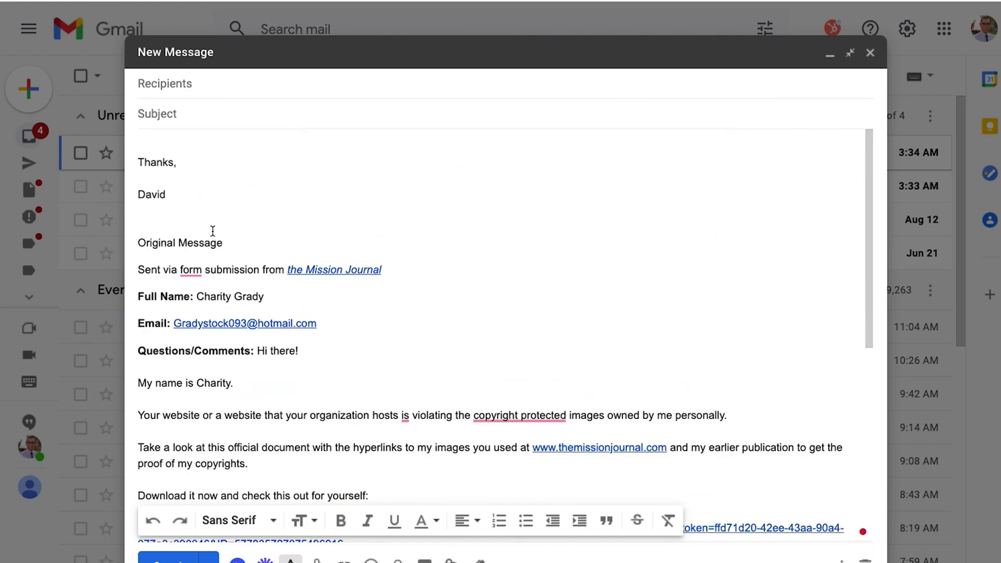
# - Insert a '---' divider above 'Original Message:' and make that heading bold
pyautogui.click(158, 226)
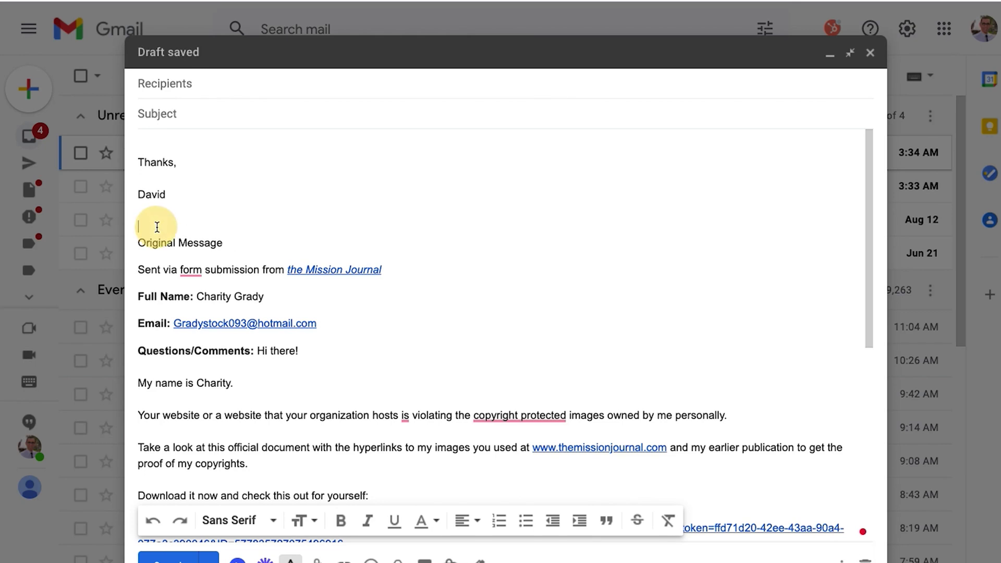
pyautogui.press('Return')
pyautogui.write('---')
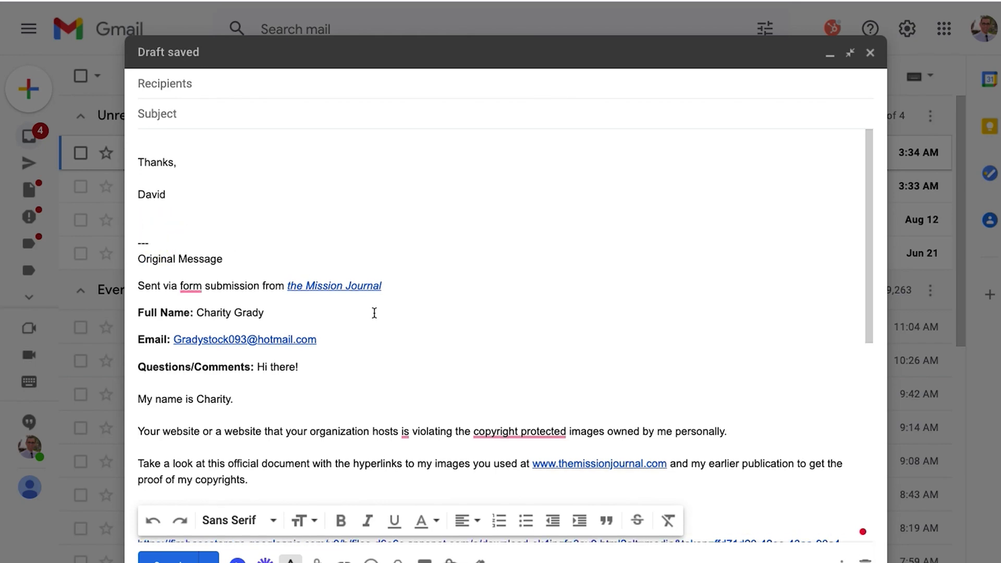
pyautogui.moveTo(229, 260); pyautogui.dragTo(134, 261)
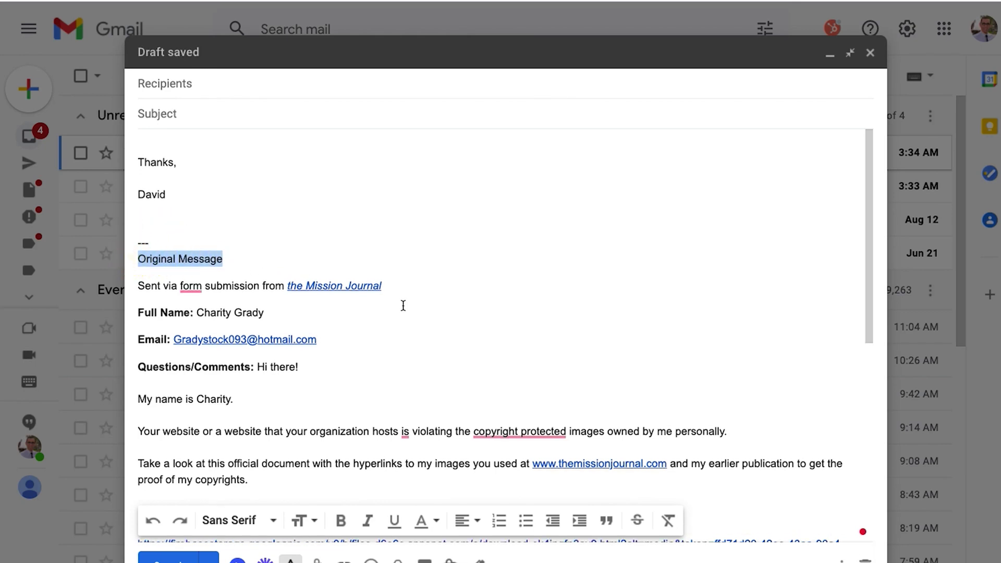
pyautogui.hotkey('ctrl', 'b')
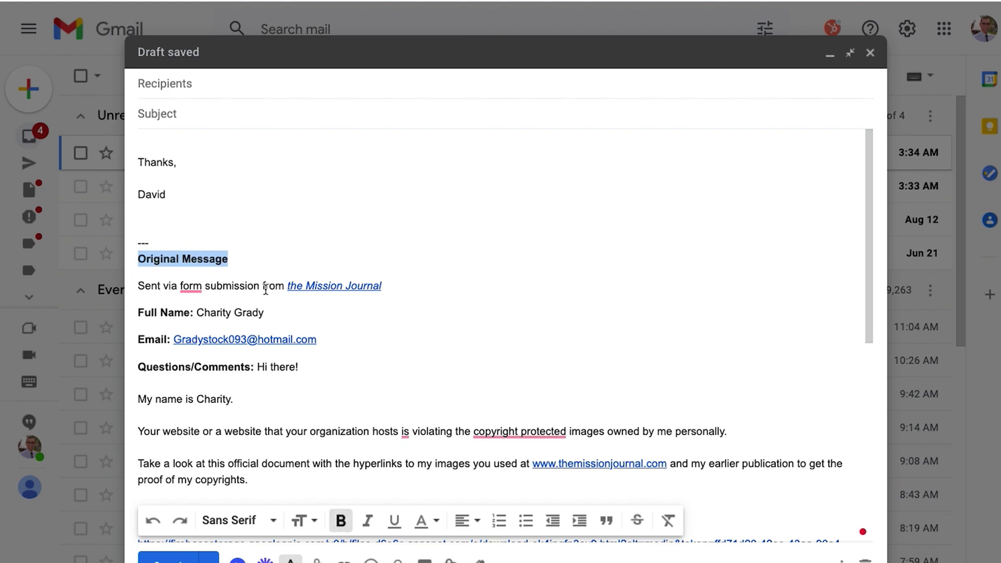
pyautogui.click(259, 287)
pyautogui.tripleClick(259, 288)
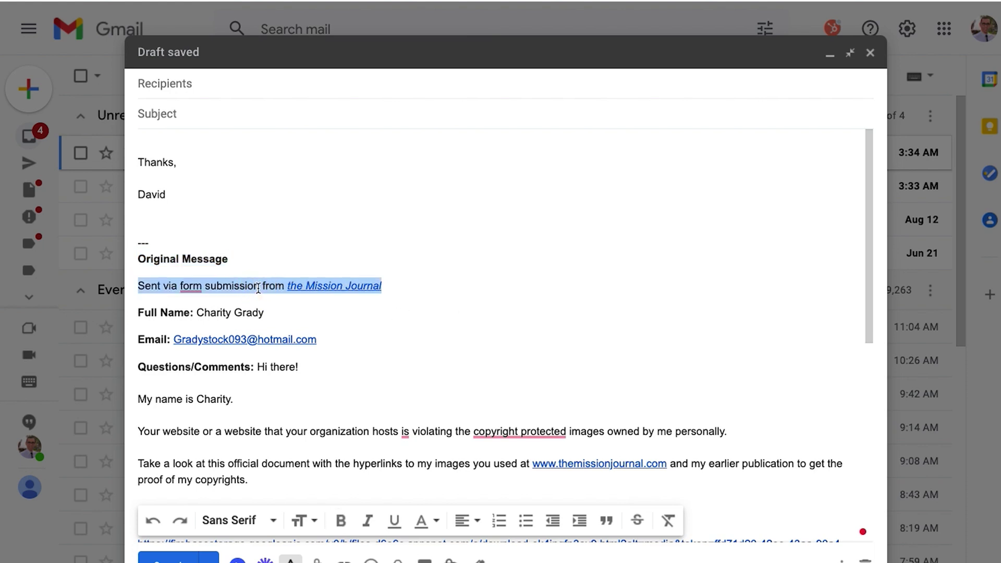
pyautogui.click(277, 196)
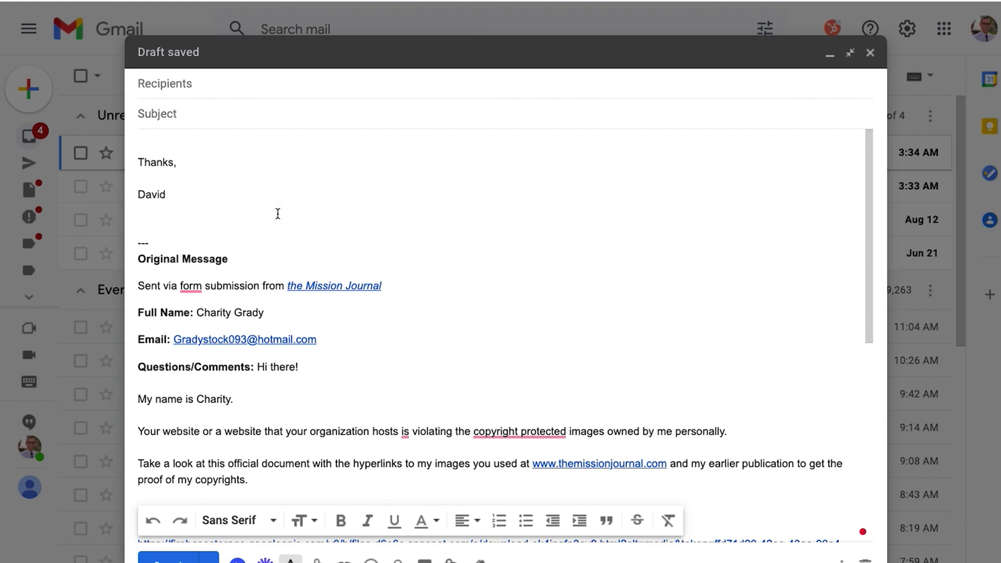
# - Write 'Hello!' and 'You are amazing :)' on separate lines above the sign-off
pyautogui.click(175, 138)
pyautogui.write('Hello!')
pyautogui.press('Return')
pyautogui.press('Return')
pyautogui.write('You are a')
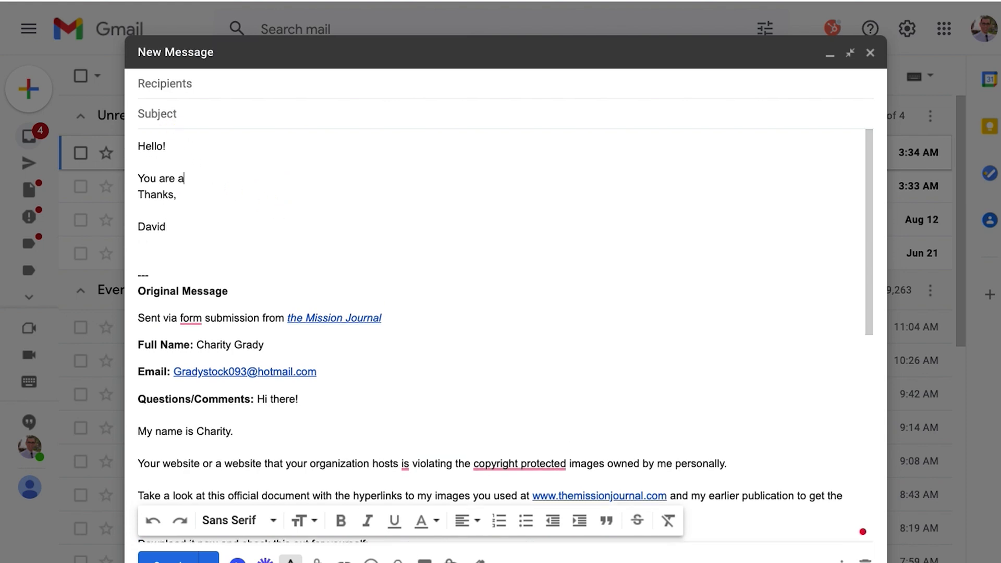
pyautogui.write('mazing :)')
pyautogui.press('Return')
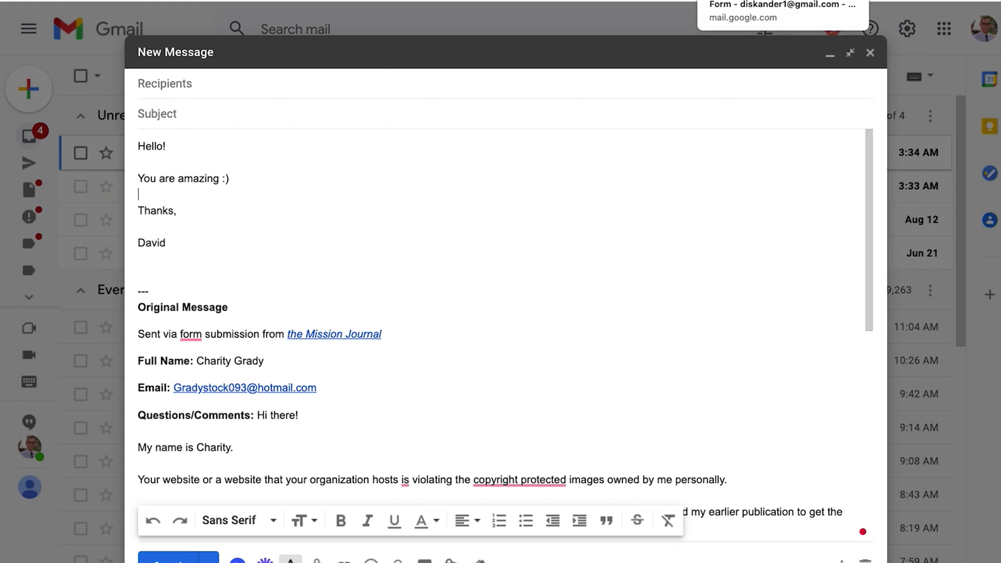
# - Return to the form-submission list in the other tab and enter the subject 'the Mission Journal: Order Inquiry'
pyautogui.click(781, 0)
pyautogui.press('u')
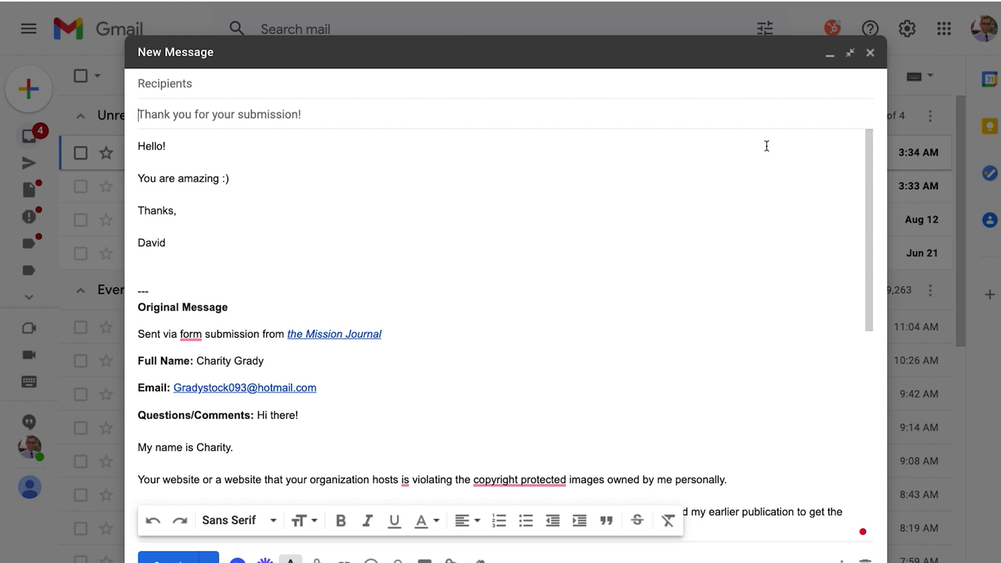
pyautogui.write('the Mission Journal: Order Inquiry')
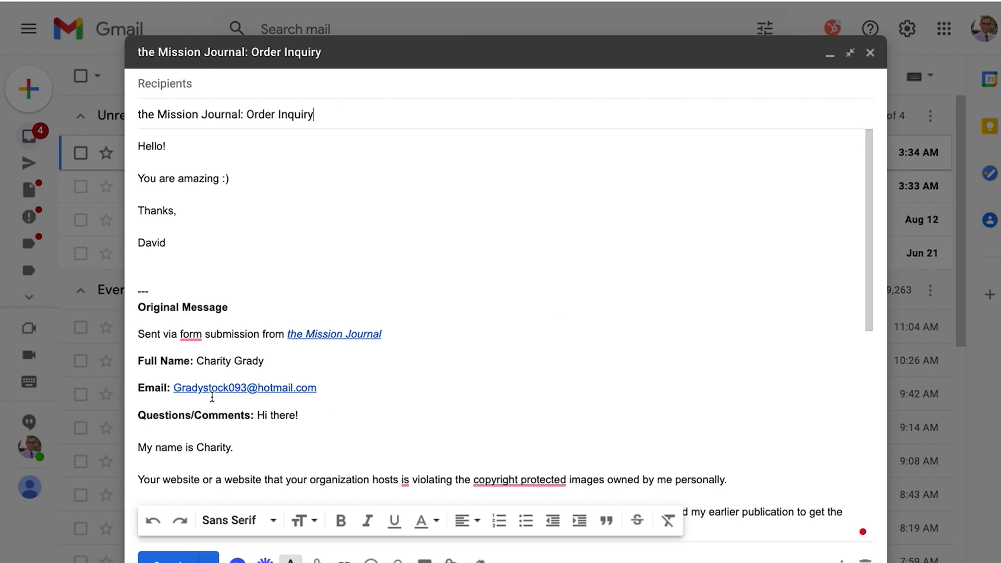
# - Select the submitter's e-mail address in the body and use it as the message recipient
pyautogui.click(340, 392)
pyautogui.moveTo(340, 391); pyautogui.dragTo(176, 387)
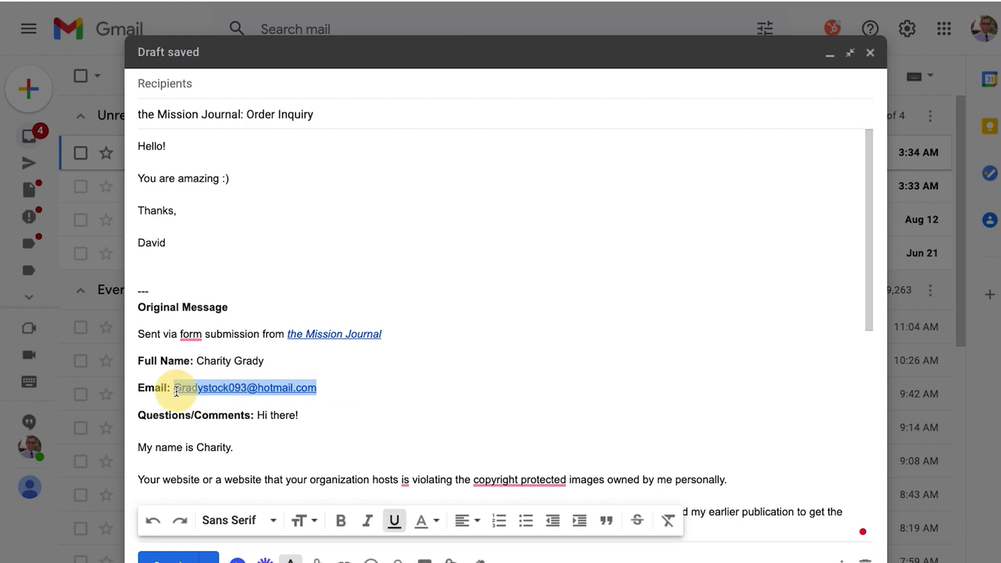
pyautogui.click(250, 79)
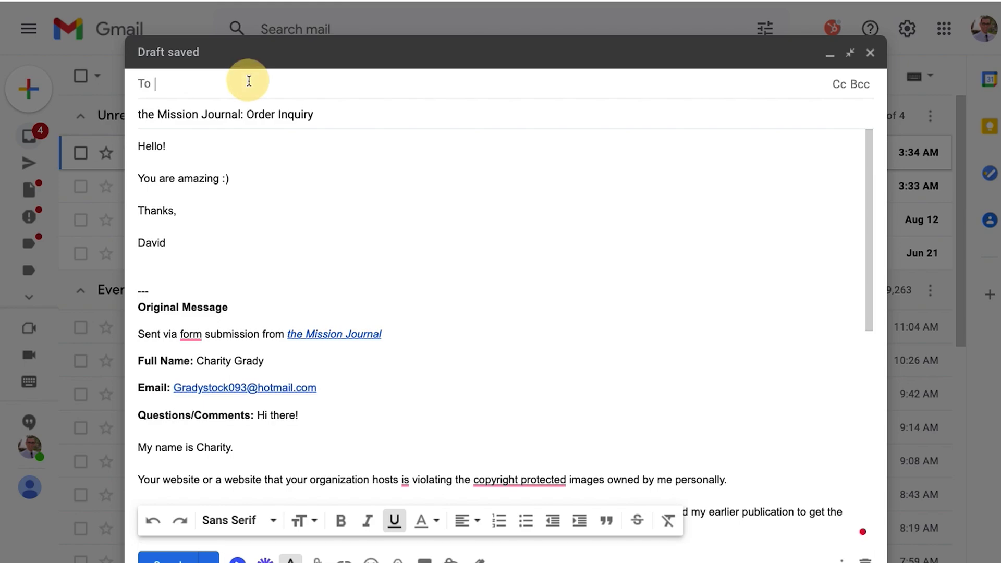
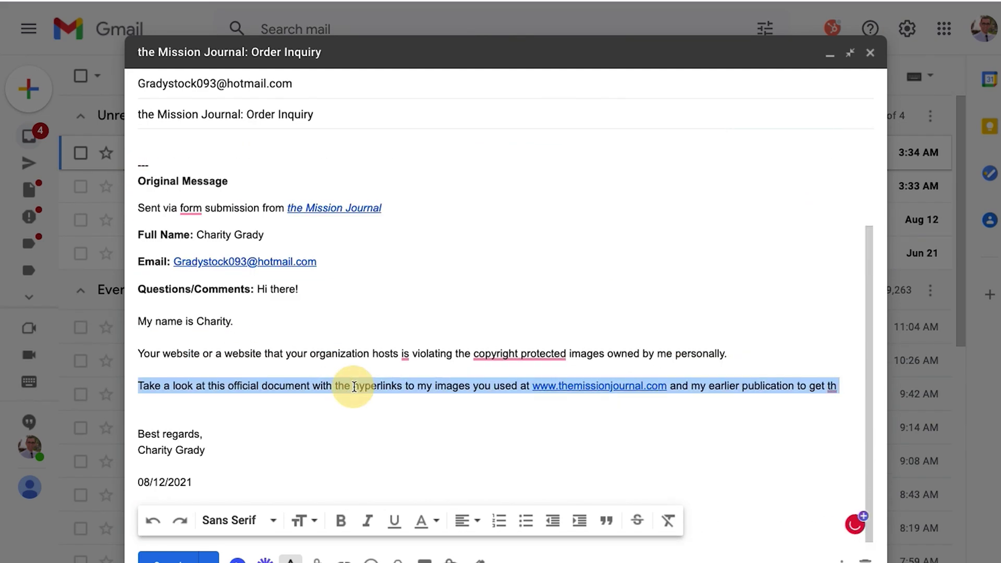
# - Delete the paragraph with the document links from the quoted inquiry in the Gmail reply
pyautogui.press('BackSpace')
pyautogui.press('BackSpace')
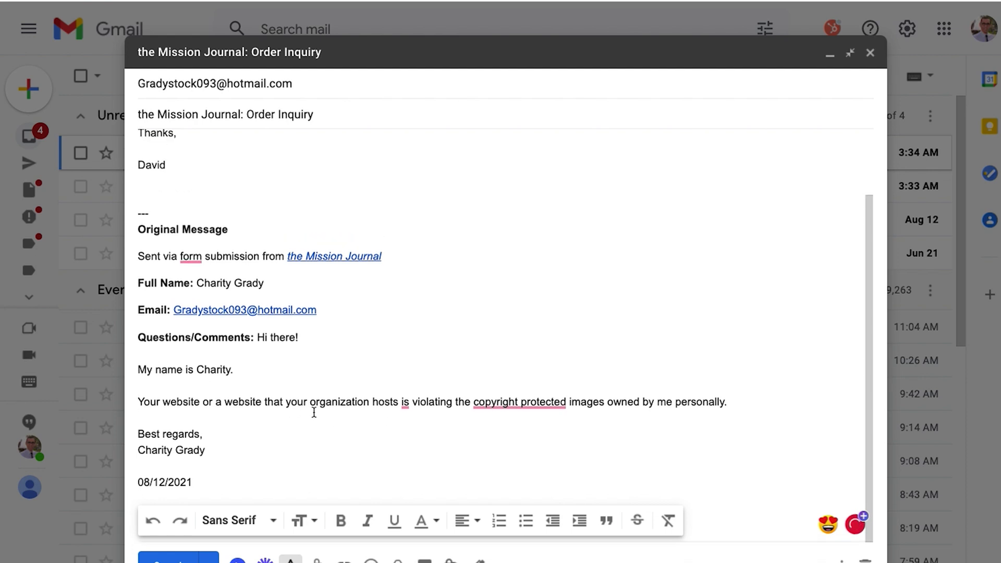
pyautogui.tripleClick(313, 406)
pyautogui.press('BackSpace')
pyautogui.hotkey('ctrl', 'z')
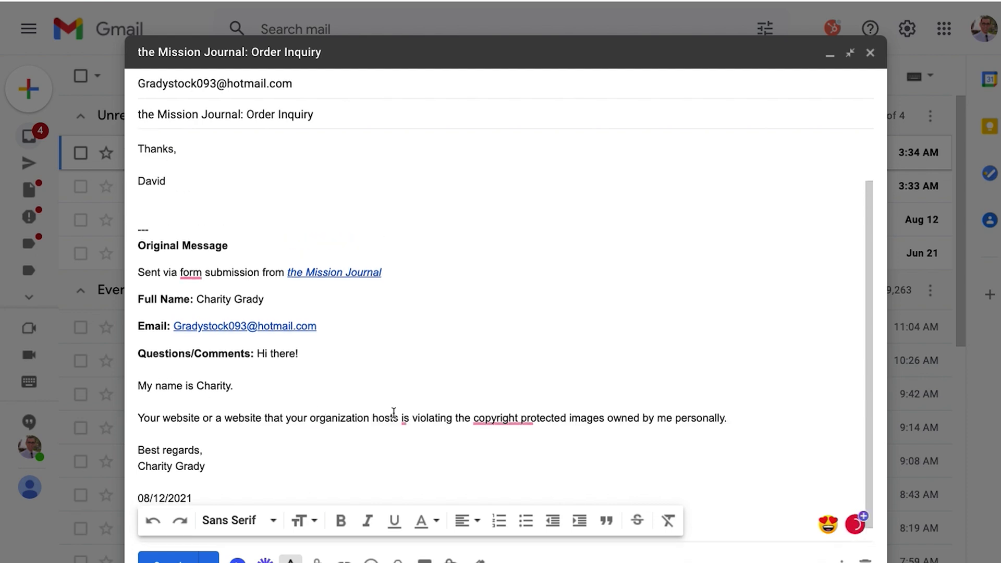
pyautogui.scroll(2, 392, 410)
pyautogui.scroll(-2, 394, 413)
pyautogui.scroll(2, 393, 413)
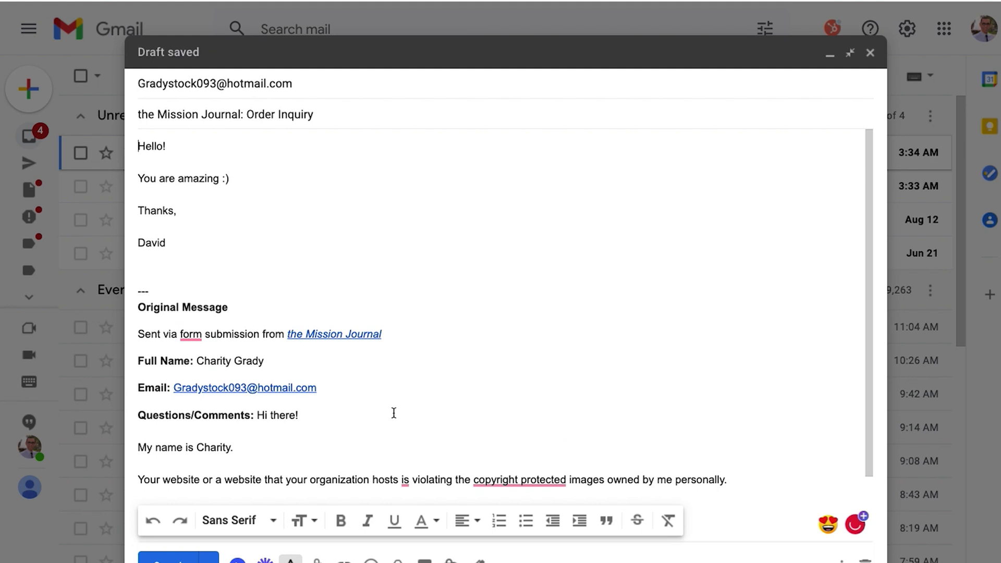
pyautogui.press('super+Up')
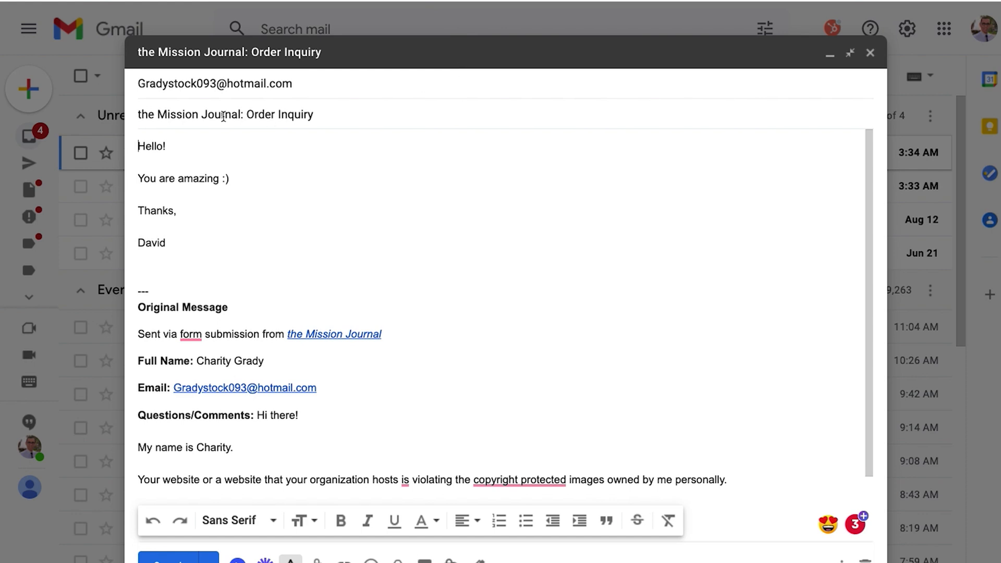
# - Change the reply subject's leading lowercase 't' to a capital 'T'
pyautogui.click(138, 114)
pyautogui.press('Delete')
pyautogui.write('Thank you!')
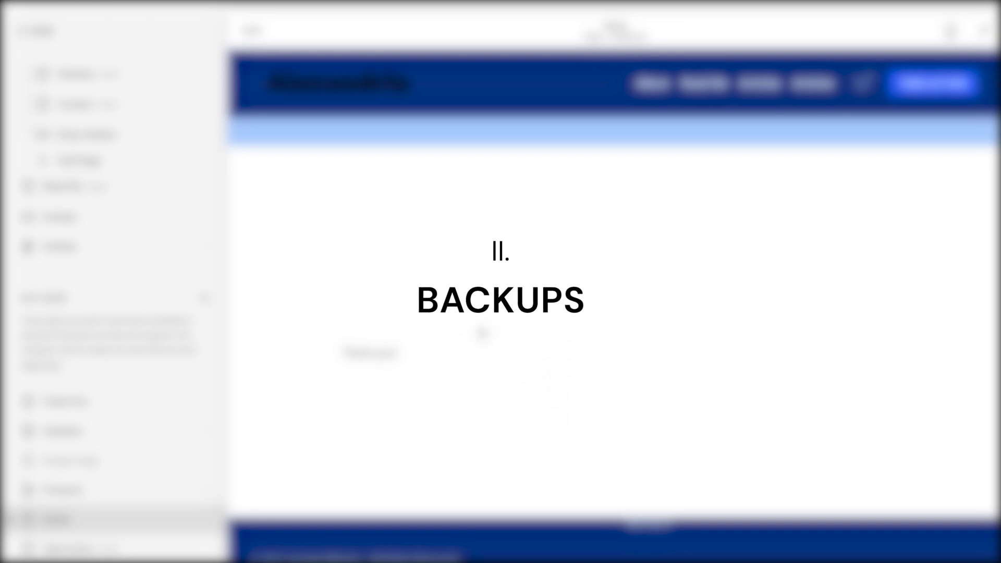
# - Review the Home page contact form's Storage settings and check which address the Email connection uses
pyautogui.click(256, 30)
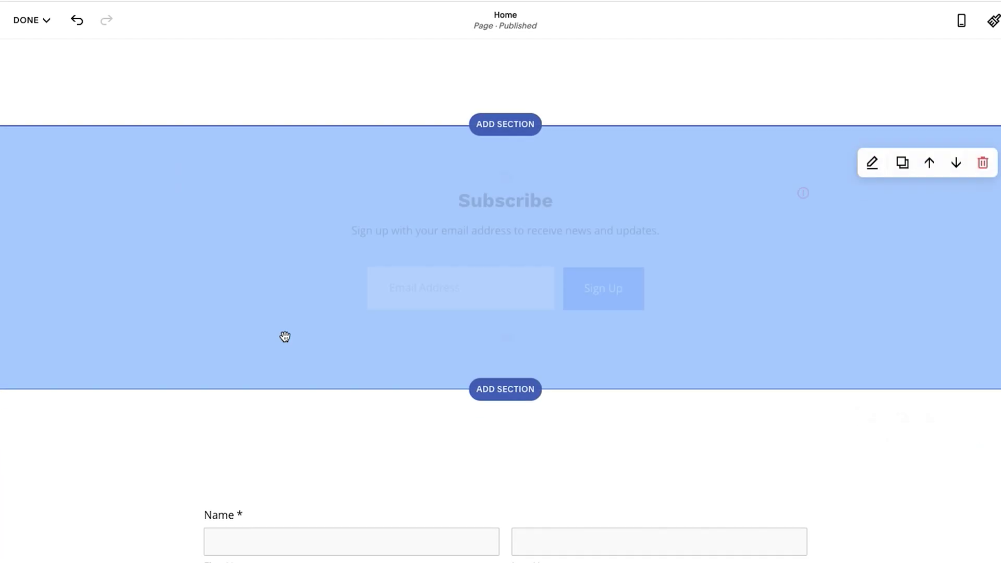
pyautogui.scroll(-7, 284, 334)
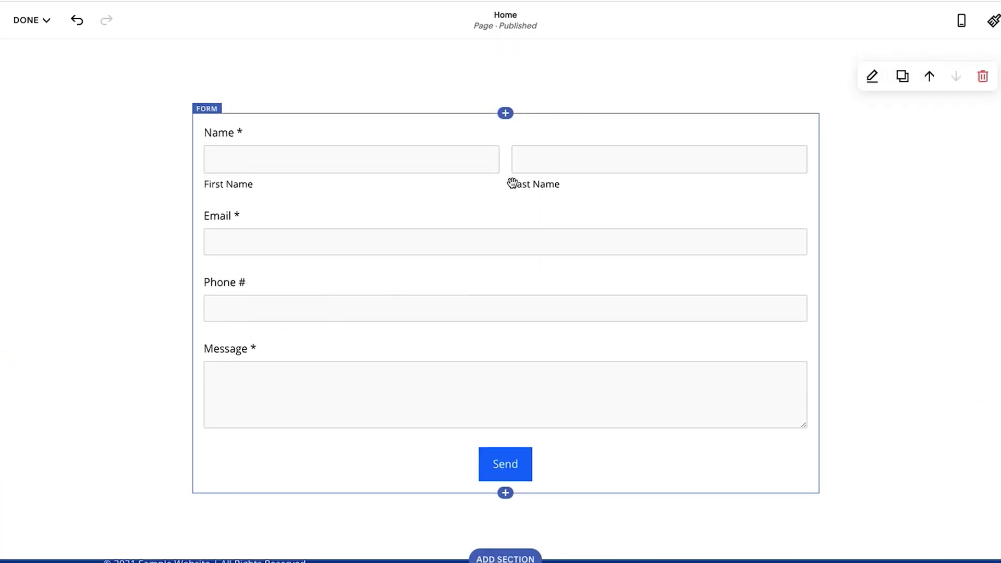
pyautogui.click(519, 189)
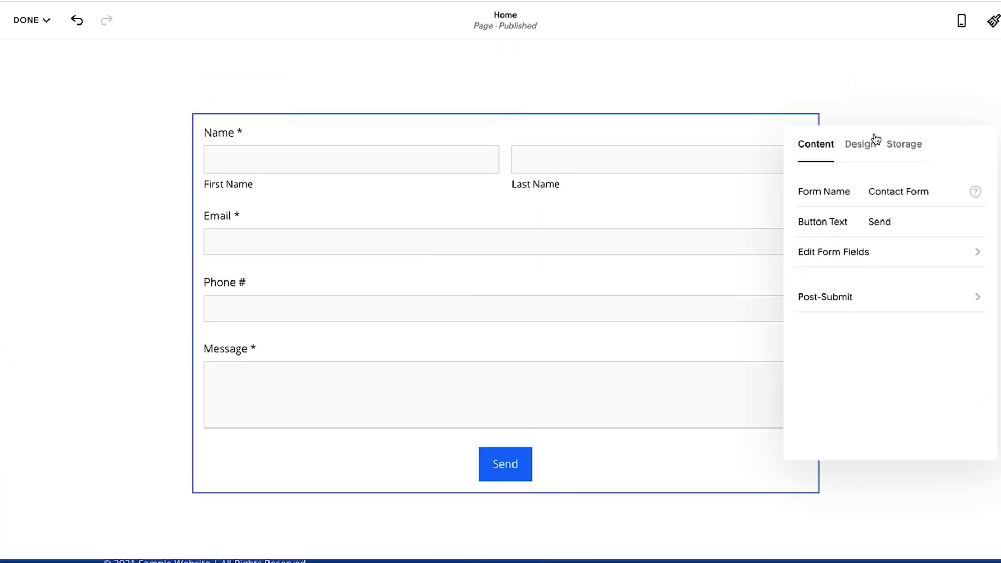
pyautogui.click(906, 150)
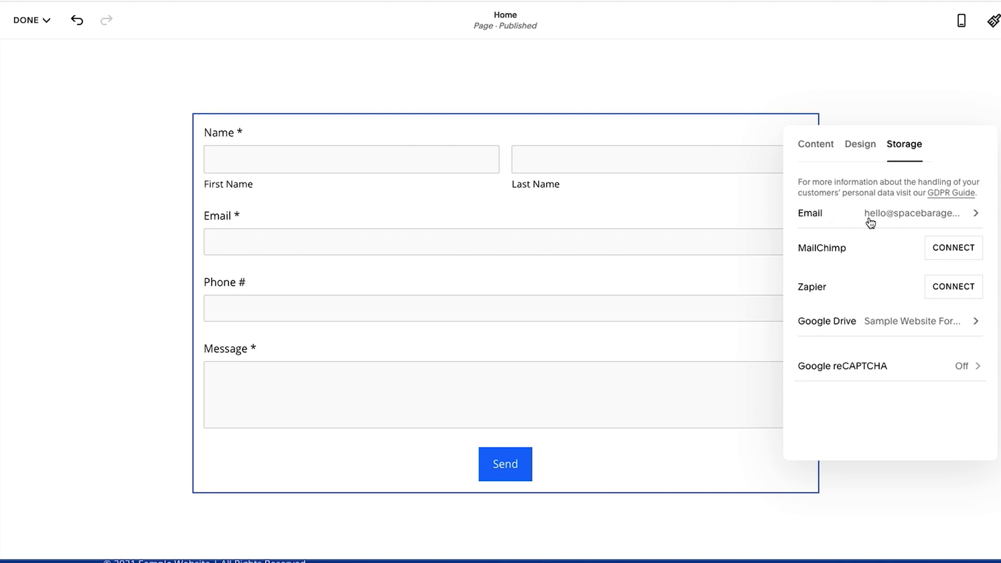
pyautogui.click(890, 218)
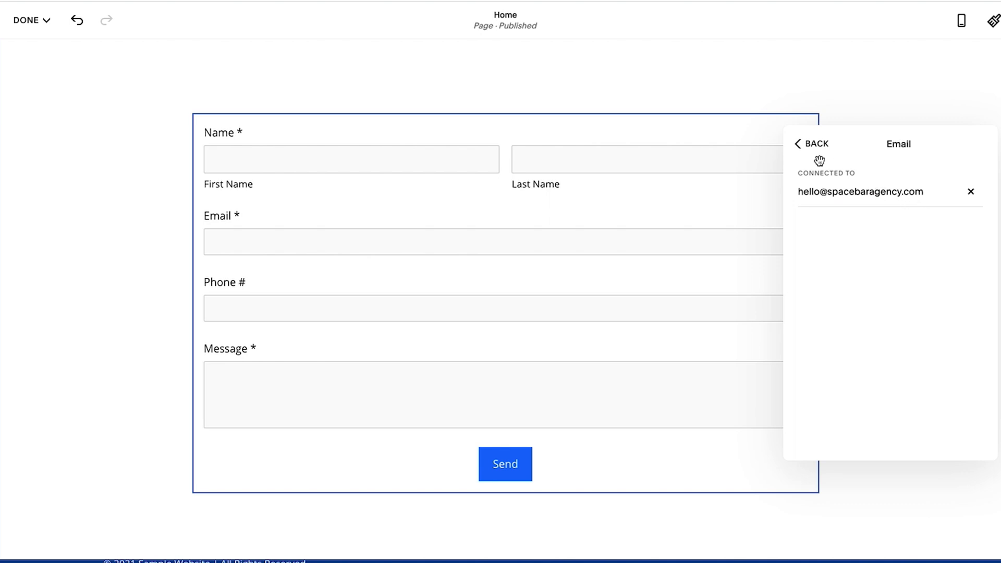
pyautogui.click(813, 146)
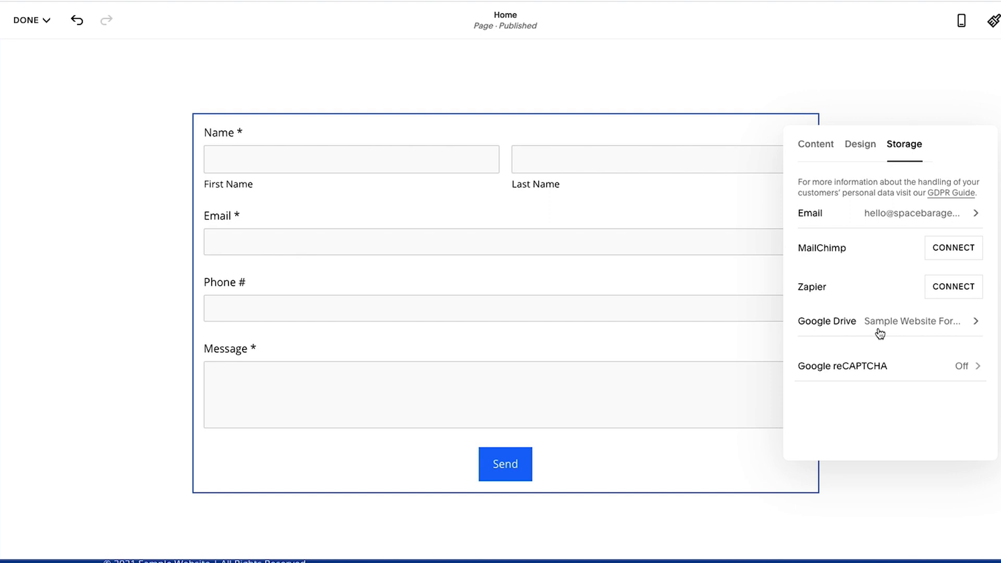
# - Check the form's linked Google Drive spreadsheet, then open the Post-Submit settings showing 'Thank you!'
pyautogui.click(902, 323)
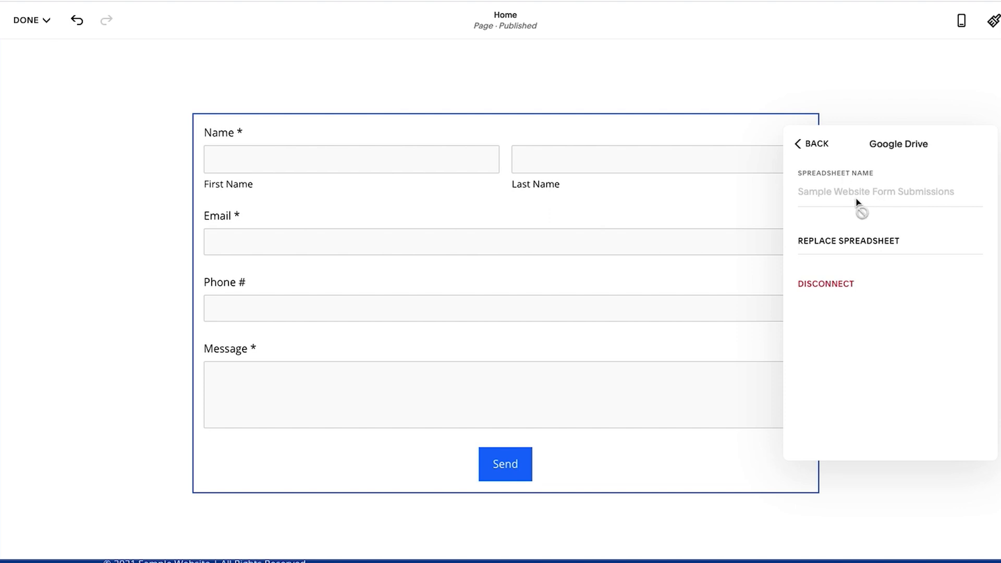
pyautogui.click(818, 148)
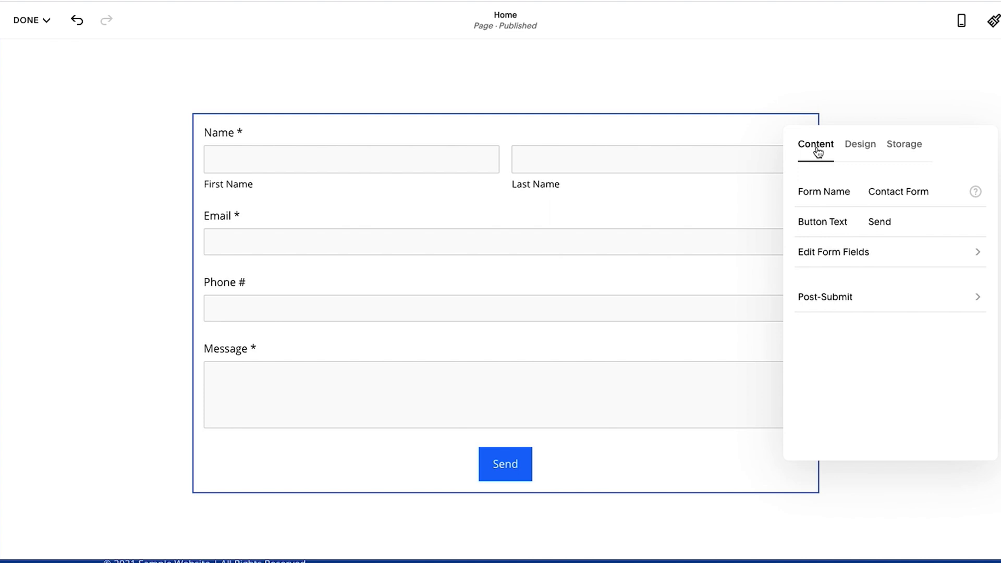
pyautogui.click(830, 301)
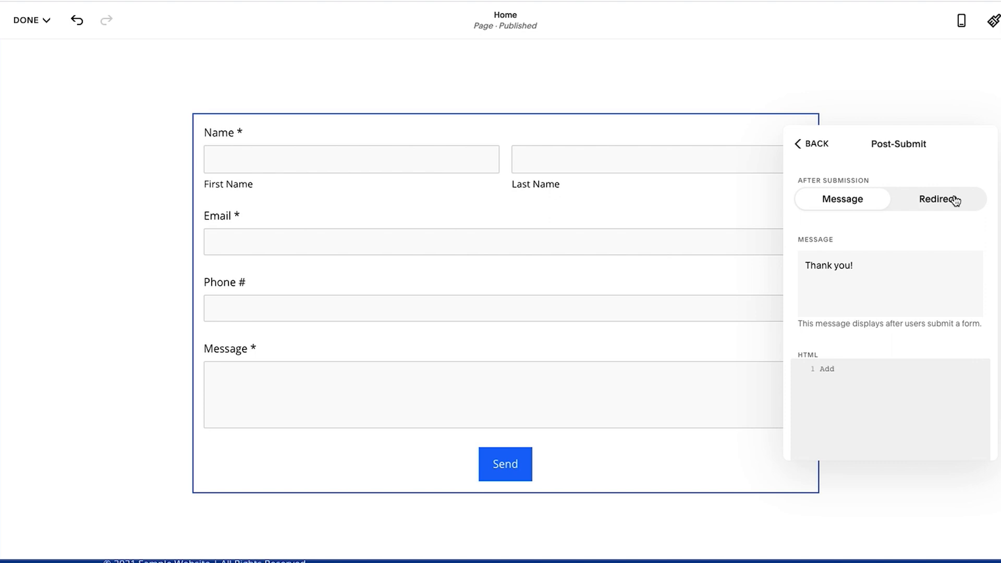
# - Set the post-submit message to 'Thank you! We will respond to you within 48 hours.', then choose Redirect
pyautogui.click(954, 201)
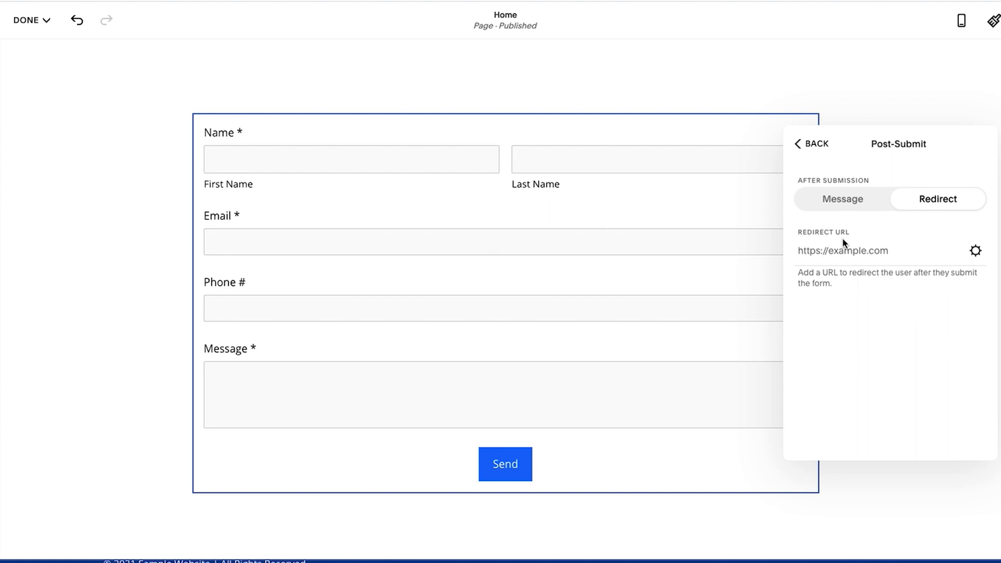
pyautogui.click(847, 201)
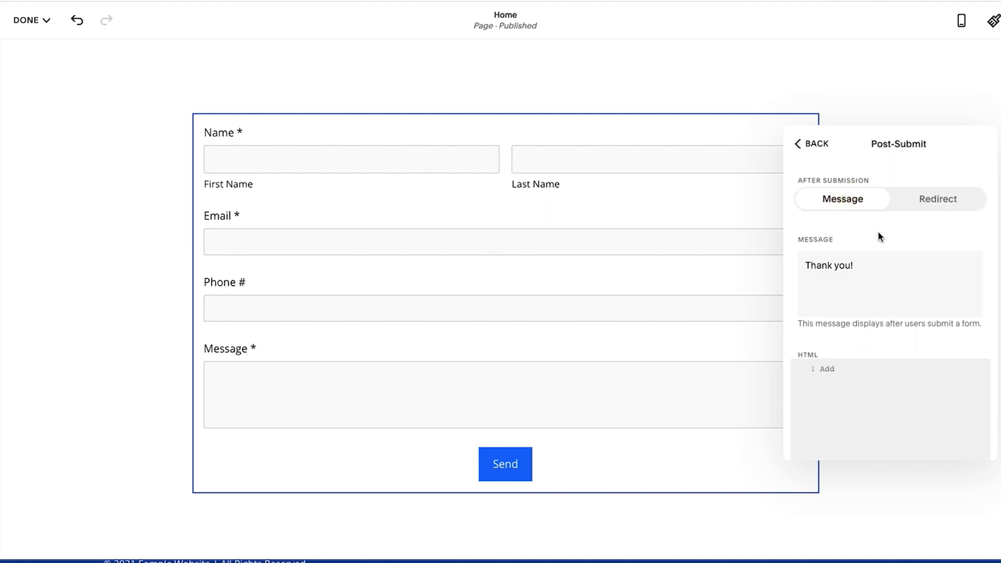
pyautogui.click(885, 277)
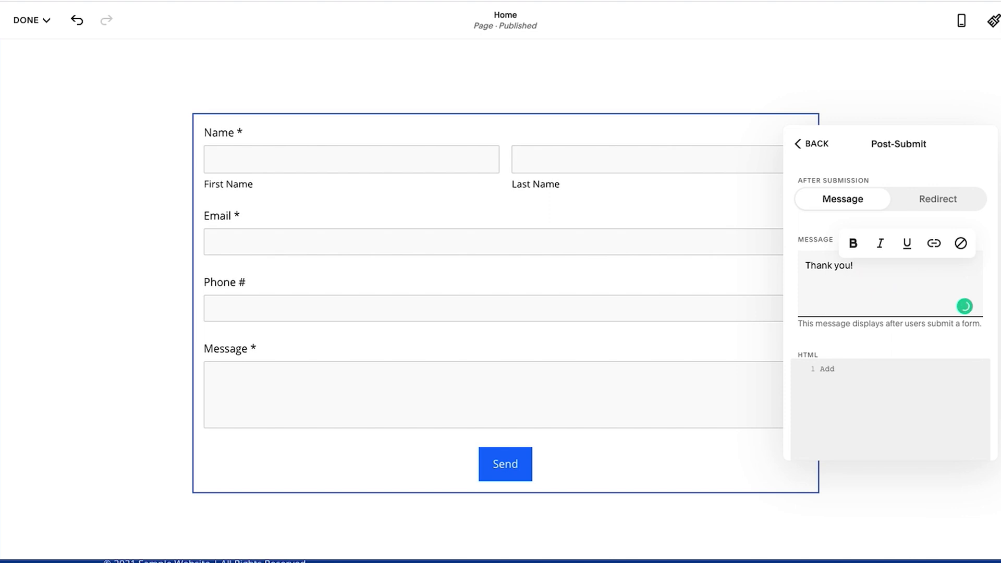
pyautogui.write('We will respond to you within 48 hours.')
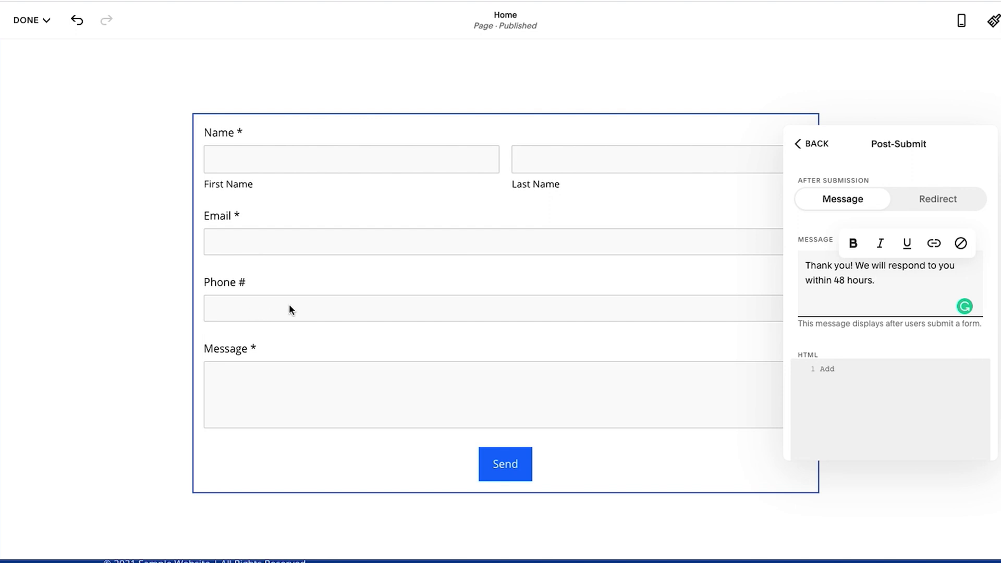
pyautogui.click(1000, 214)
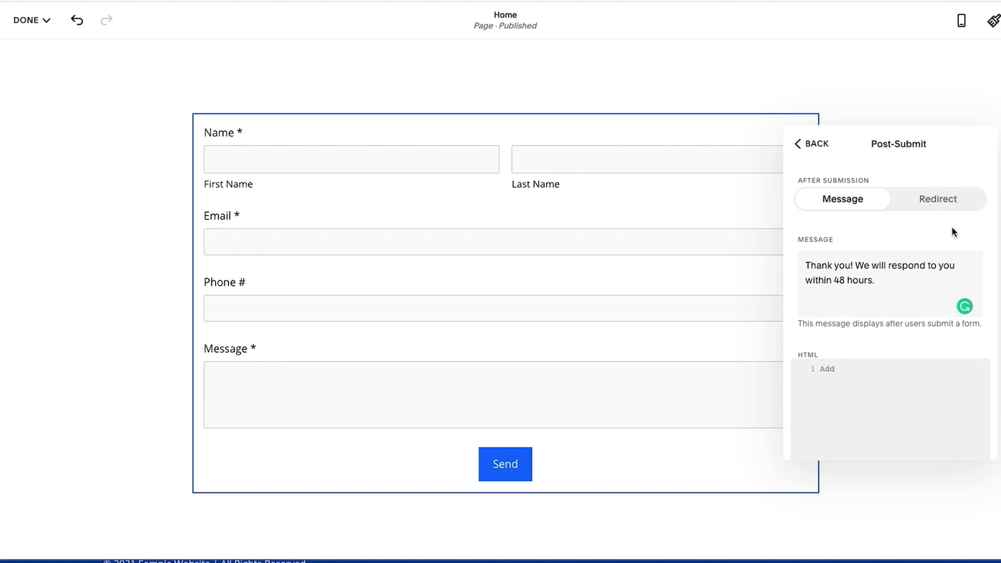
pyautogui.click(940, 198)
# - Set the contact form's Redirect URL to the Thank You page at /thank-you
pyautogui.click(875, 249)
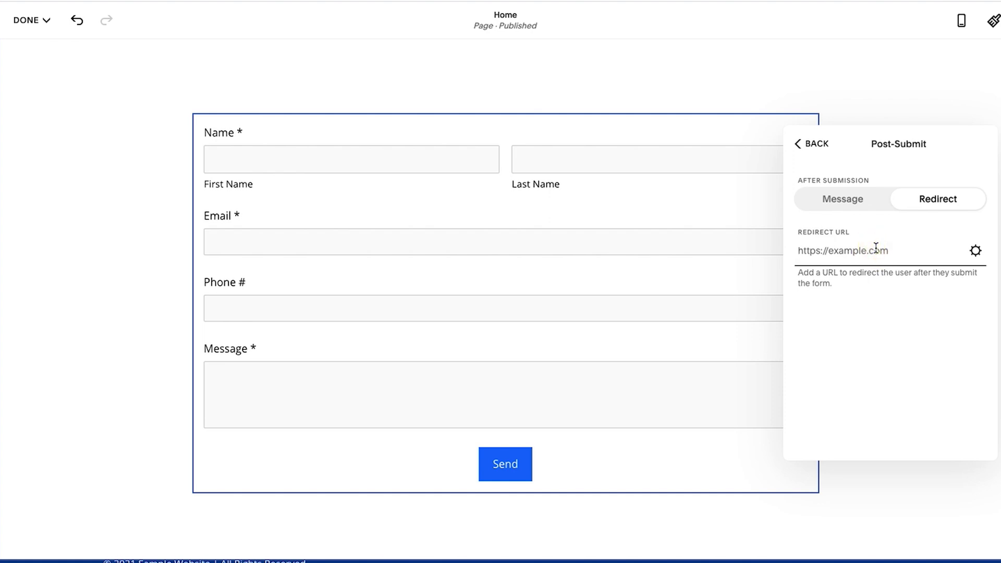
pyautogui.write('/')
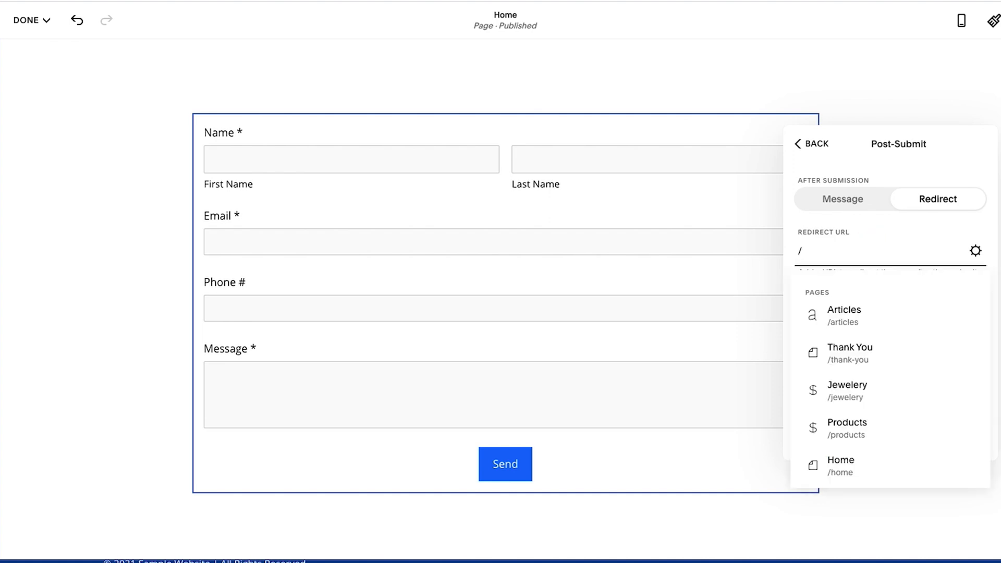
pyautogui.write('thank')
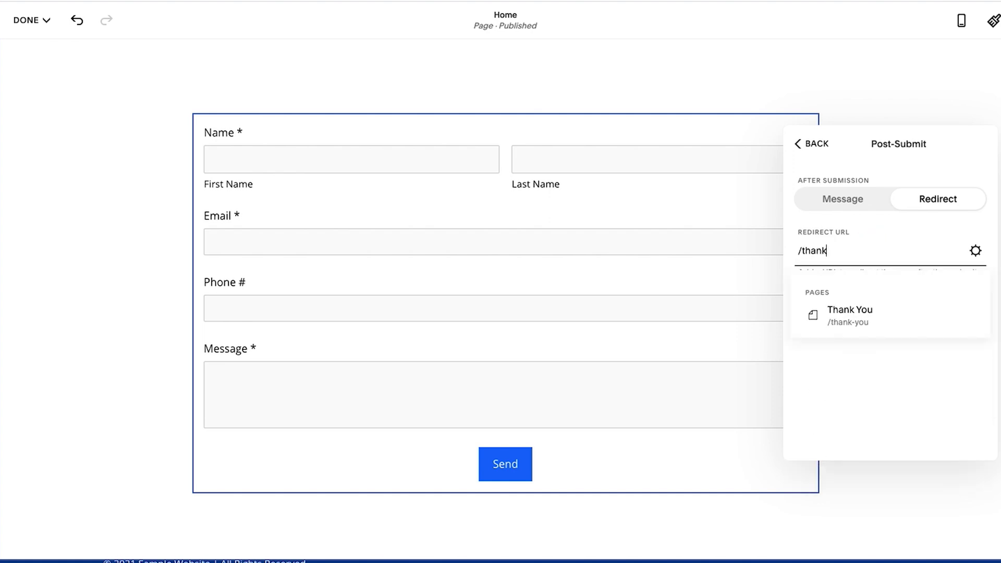
pyautogui.click(859, 318)
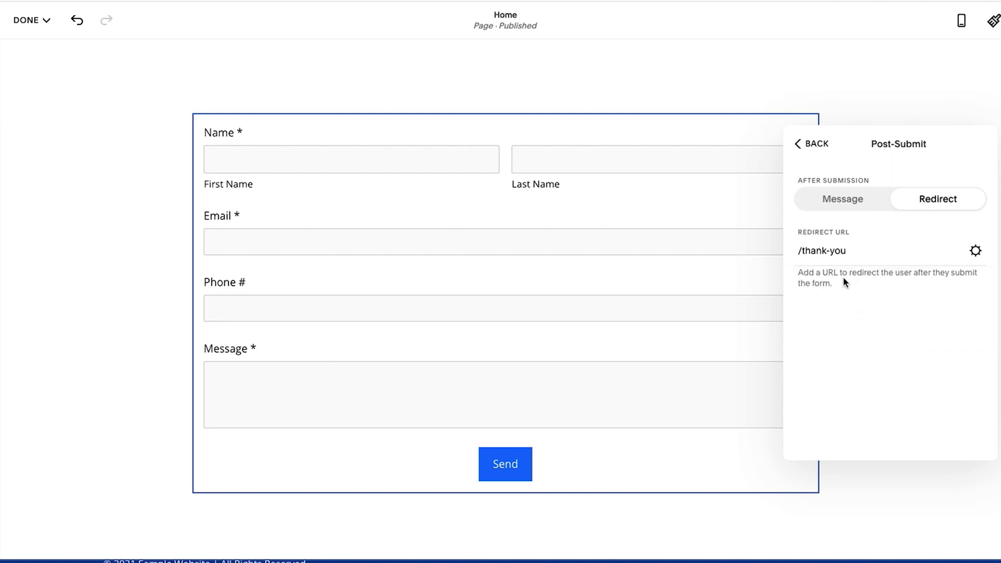
pyautogui.click(824, 155)
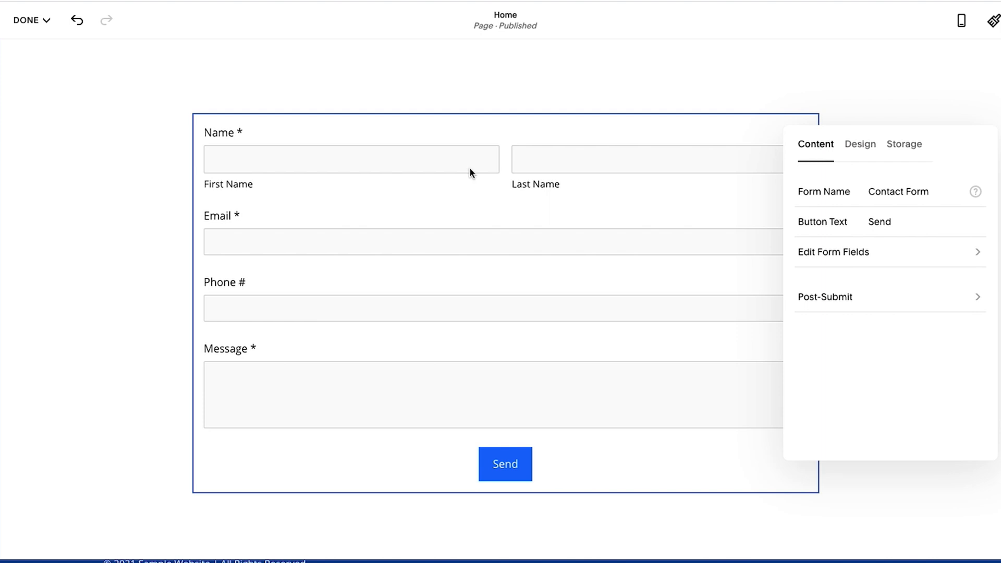
# - Save the Home page edits and scroll to the contact form
pyautogui.moveTo(40, 27)
pyautogui.click(31, 46)
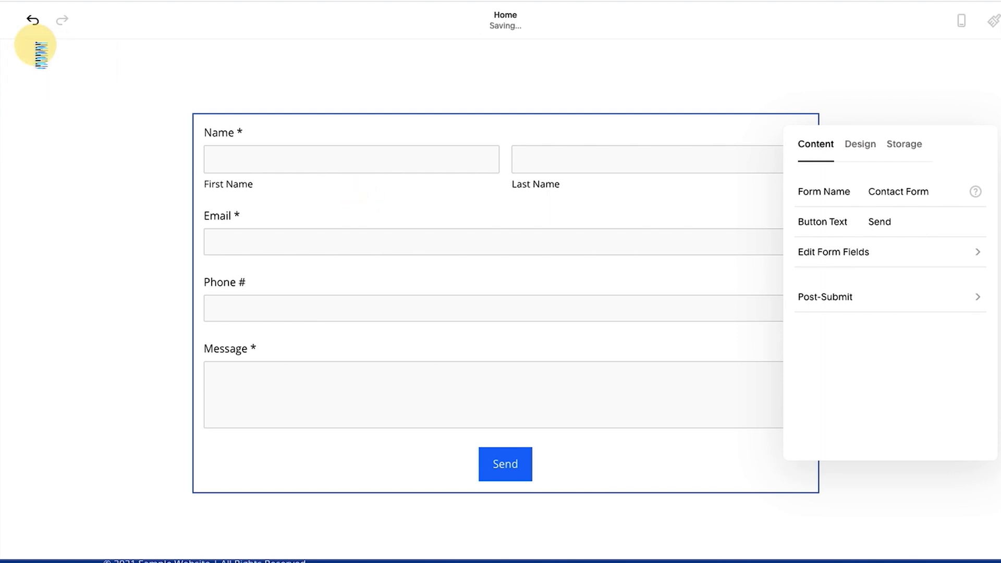
pyautogui.scroll(-15, 368, 356)
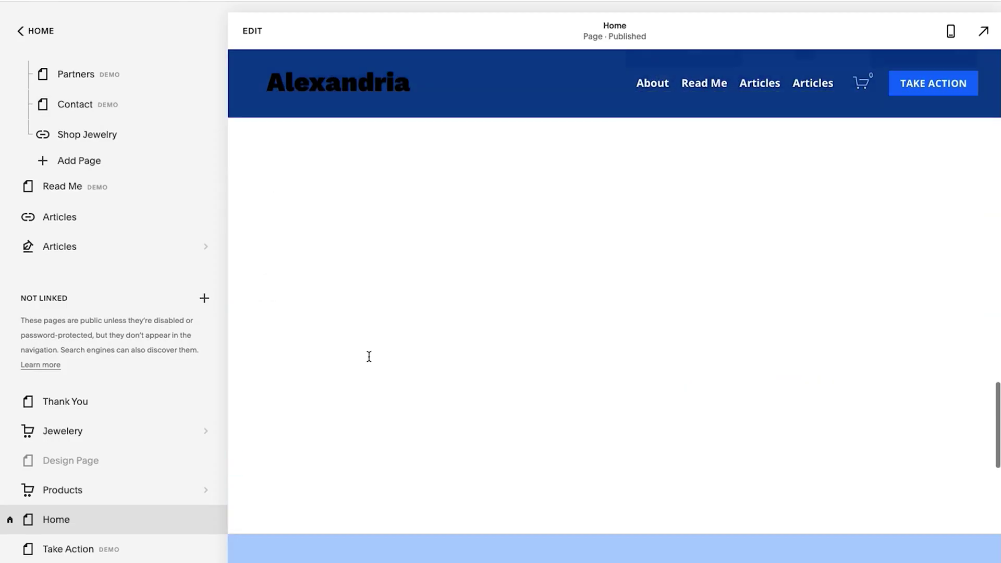
pyautogui.scroll(-7, 368, 356)
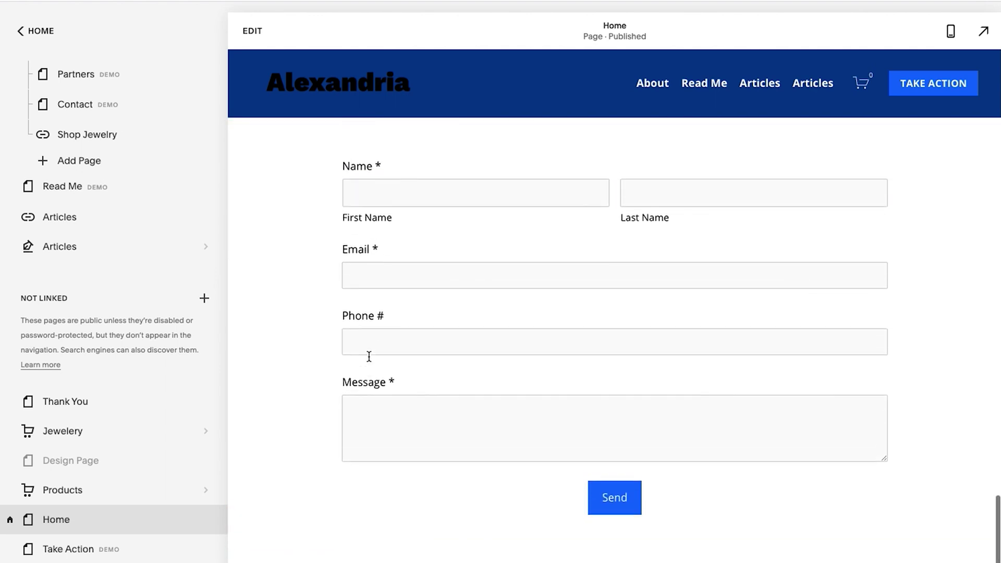
pyautogui.scroll(1, 369, 357)
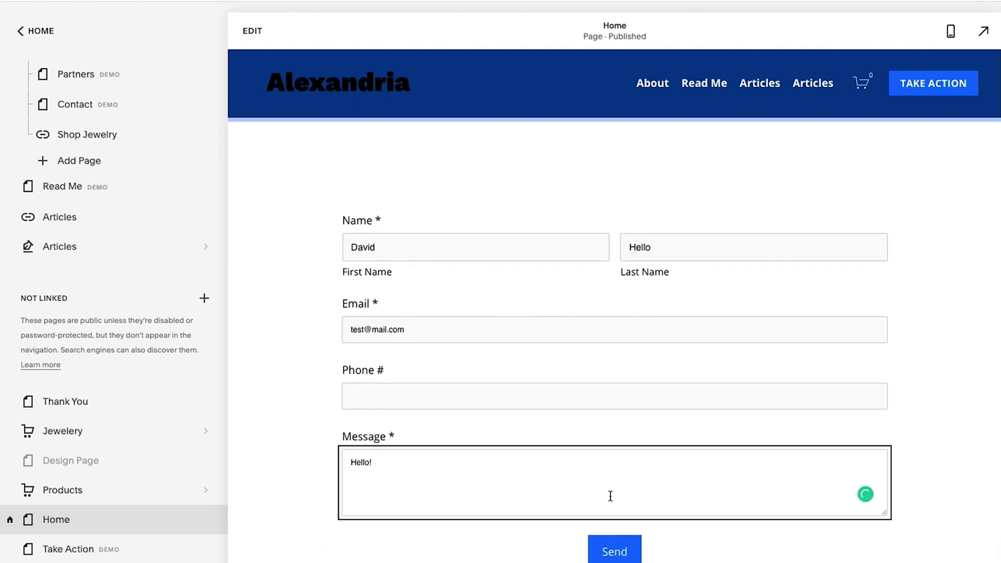
# - Send a filled-in test submission through the contact form, landing on the Thank You page
pyautogui.write('!')
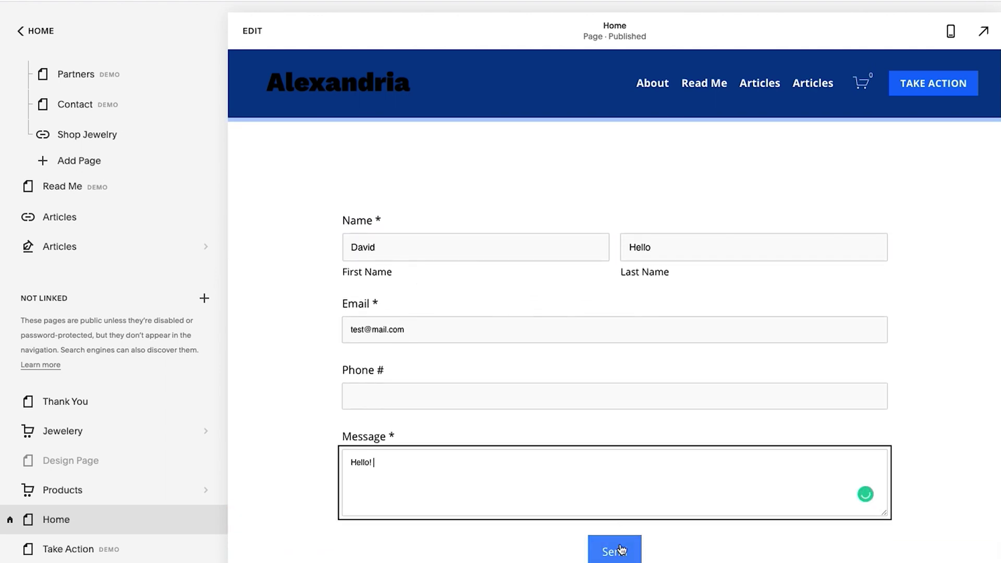
pyautogui.click(617, 551)
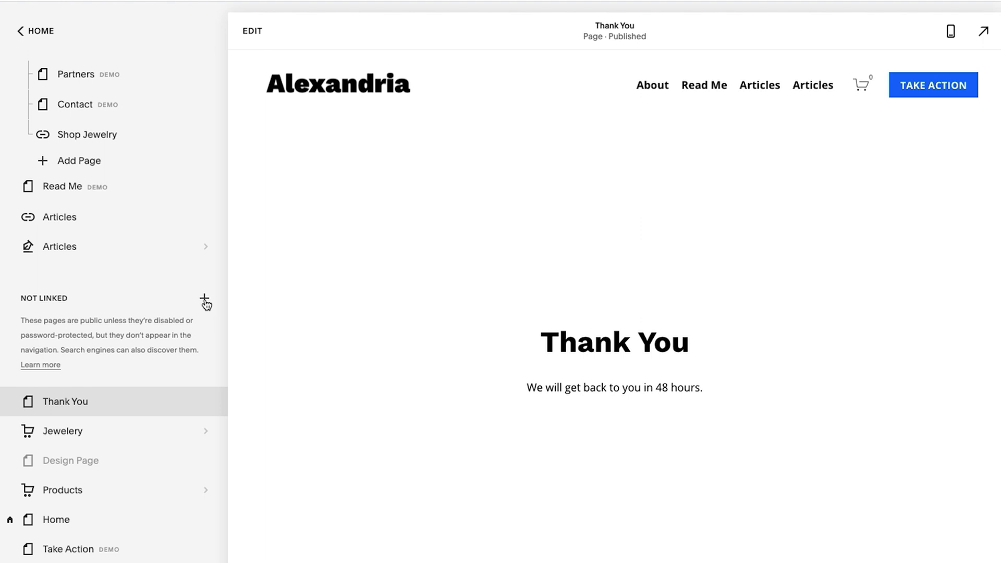
pyautogui.scroll(-3, 555, 340)
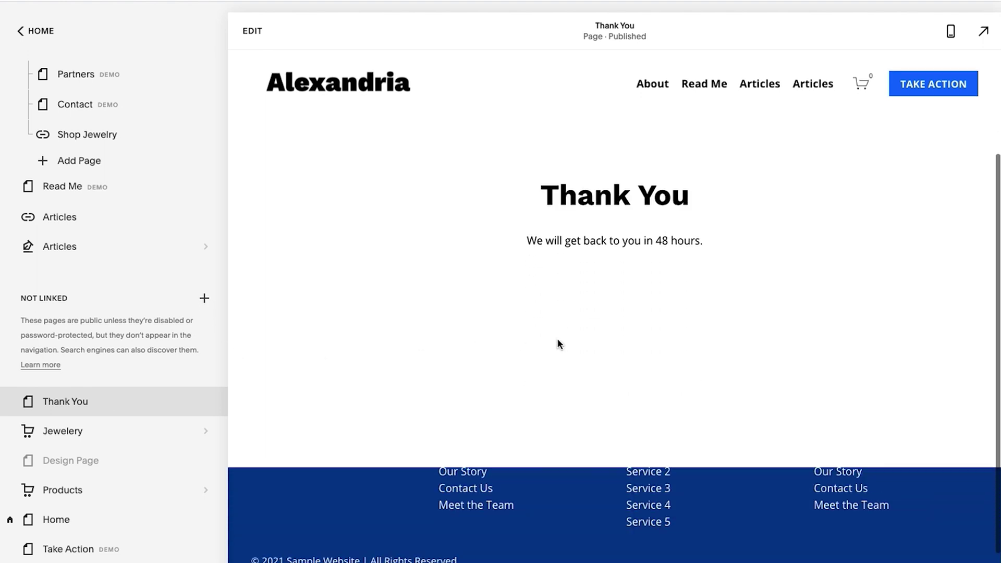
pyautogui.scroll(3, 556, 341)
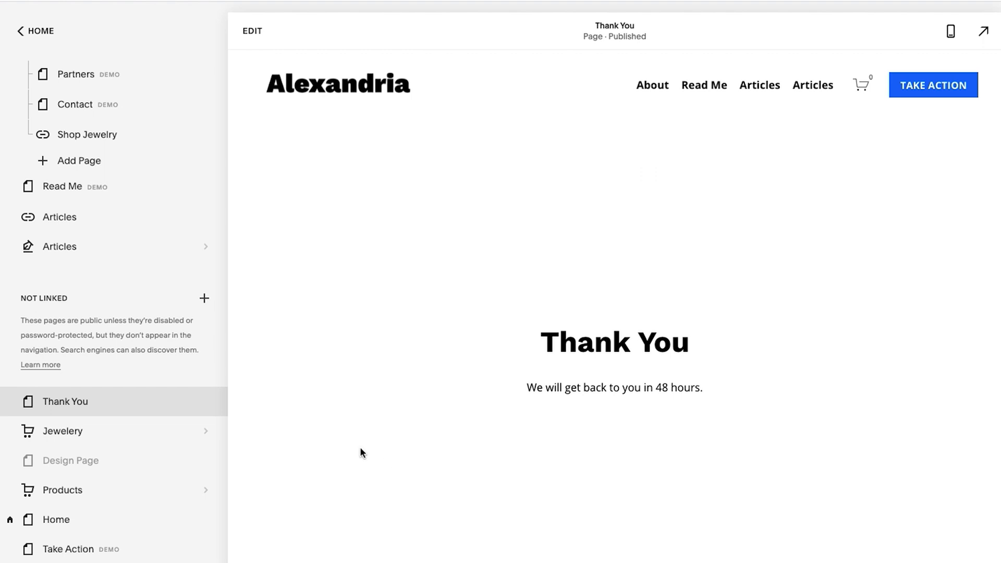
pyautogui.moveTo(186, 407)
# - Turn on Hide Page from Search Results in the Thank You page's SEO settings and save
pyautogui.click(206, 402)
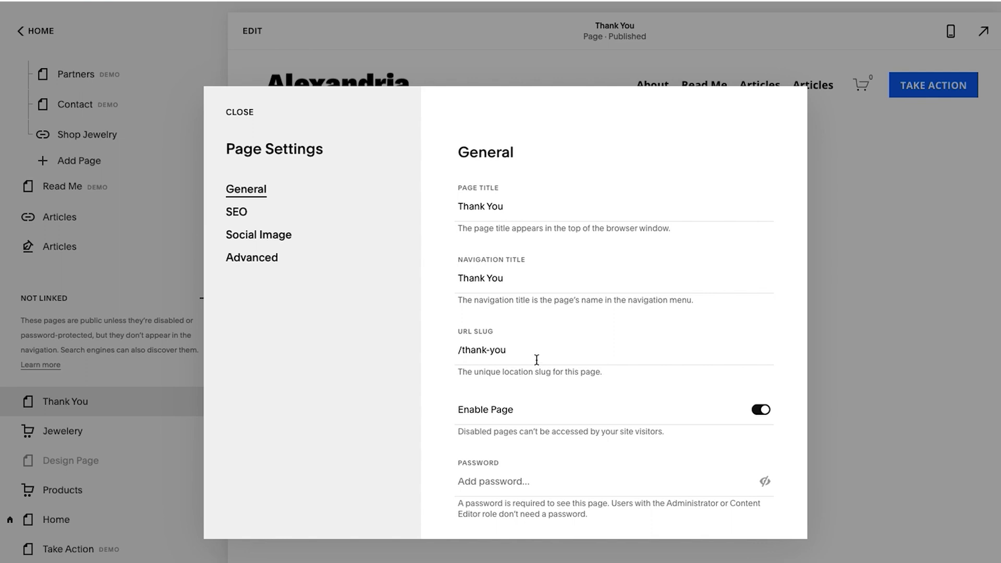
pyautogui.click(236, 212)
pyautogui.scroll(-2, 766, 456)
pyautogui.click(759, 500)
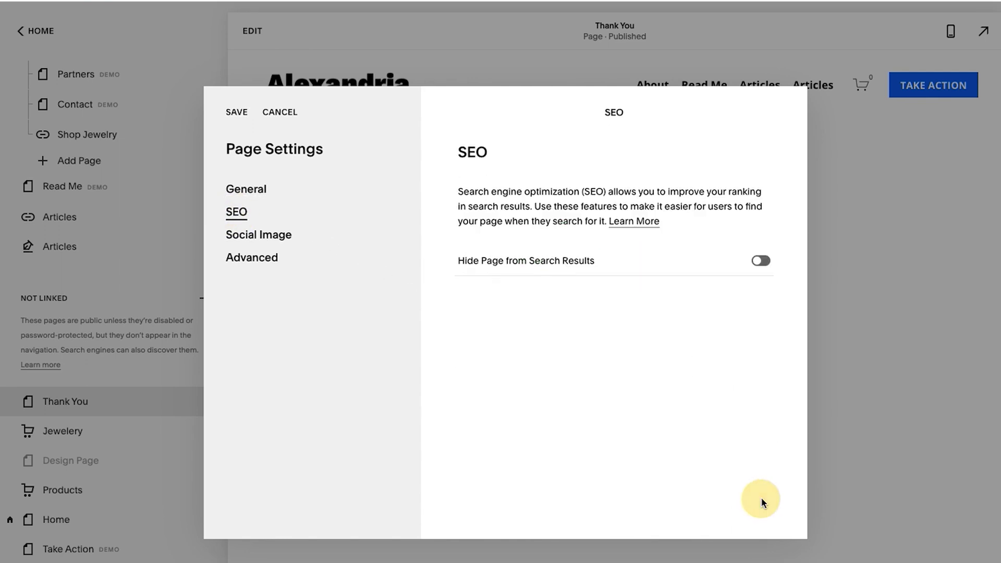
pyautogui.click(237, 113)
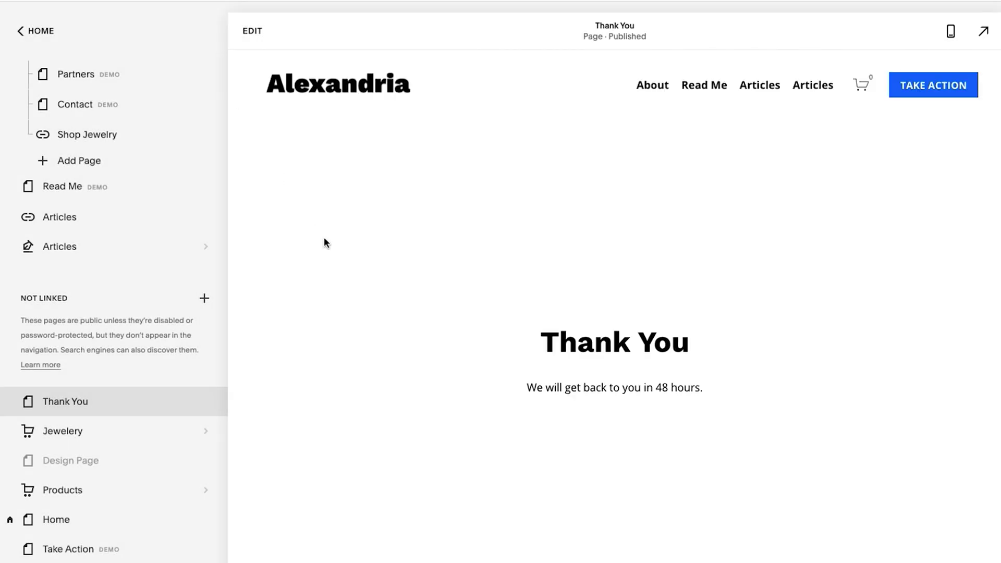